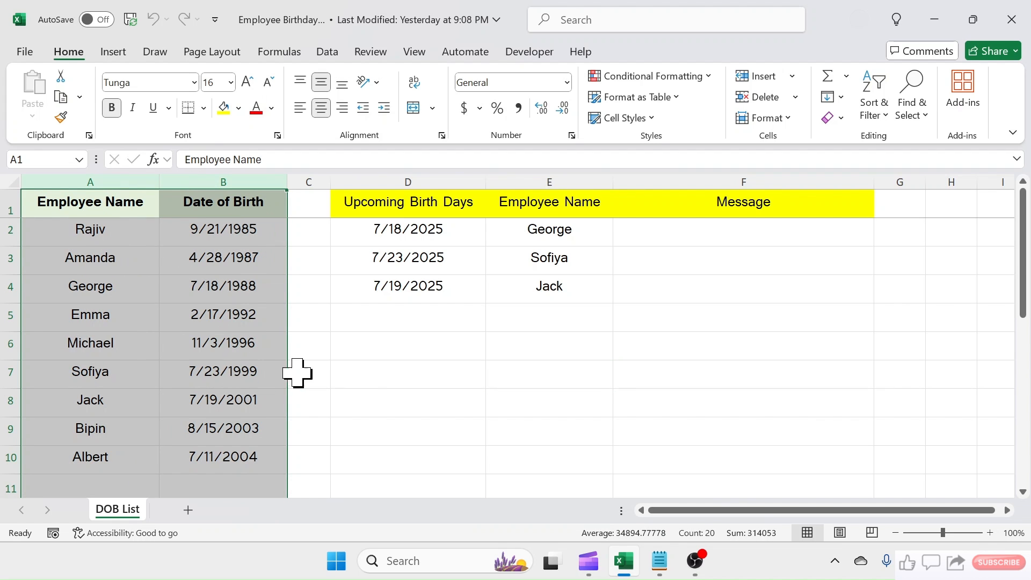
click(414, 178)
click(581, 178)
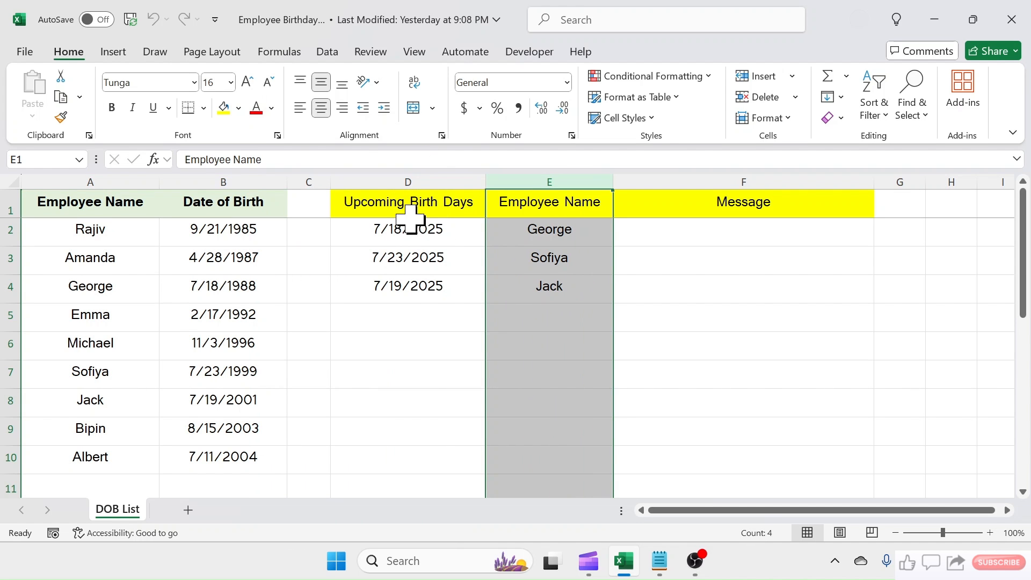
click(439, 359)
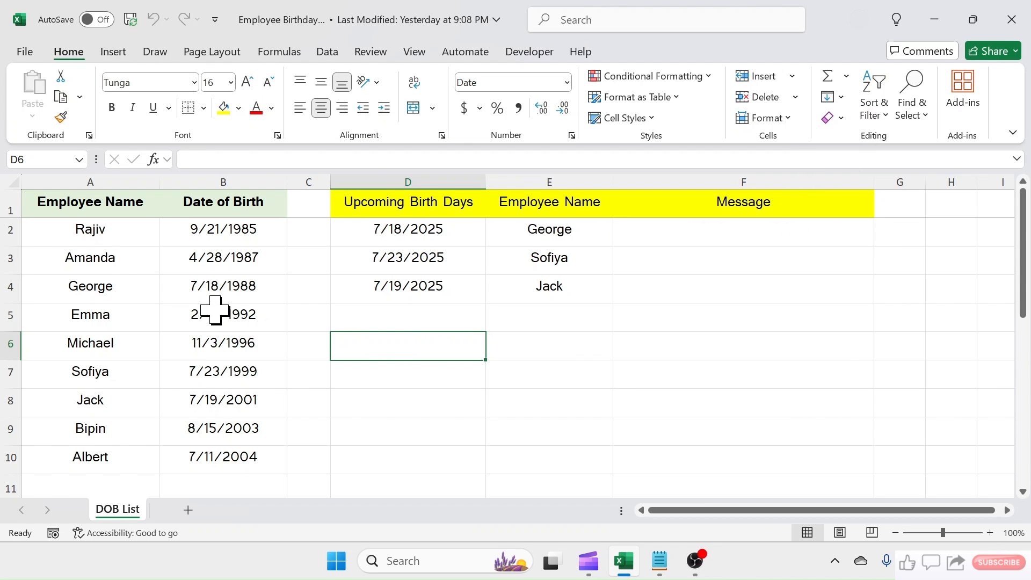
- Correct the day of the birth date in cell B4 of the DOB List sheet and save the workbook
double_click(216, 286)
key(BackSpace)
text(7)
click(366, 349)
click(131, 21)
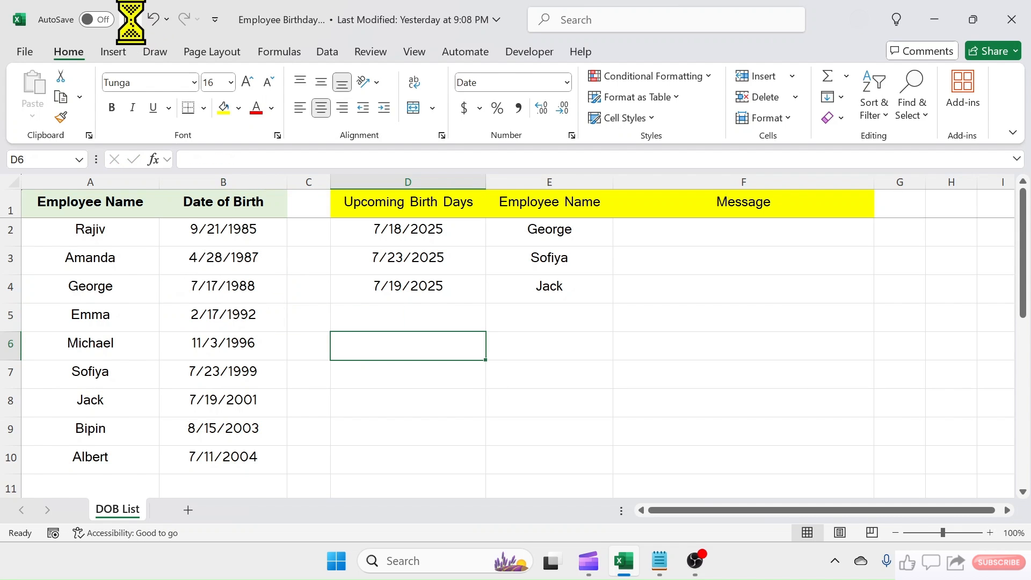
- Close and reopen the Employee Birthday List workbook, moving the birthday alert off the list before dismissing it
click(1022, 20)
click(1023, 21)
double_click(158, 212)
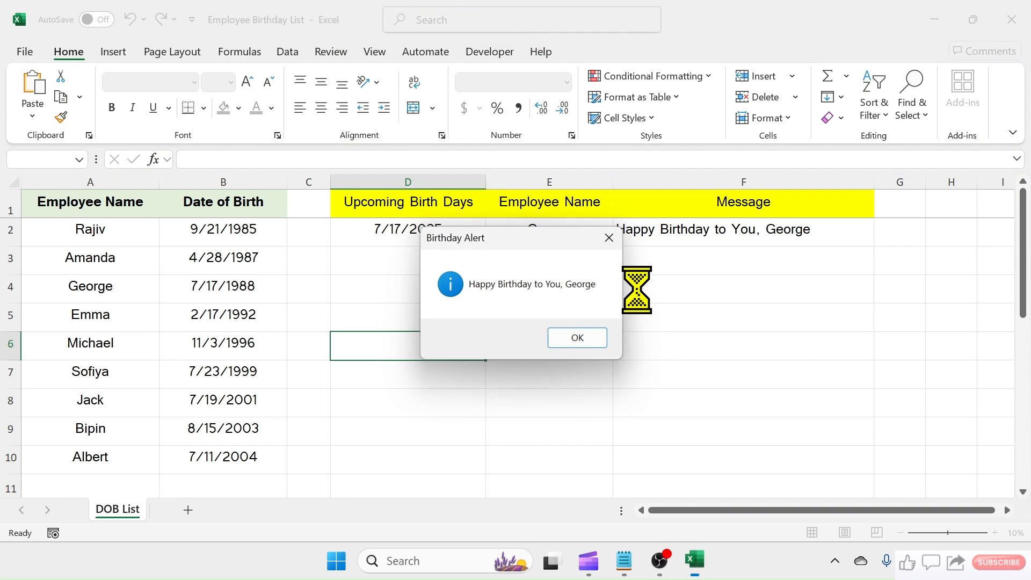
drag(554, 236, 655, 295)
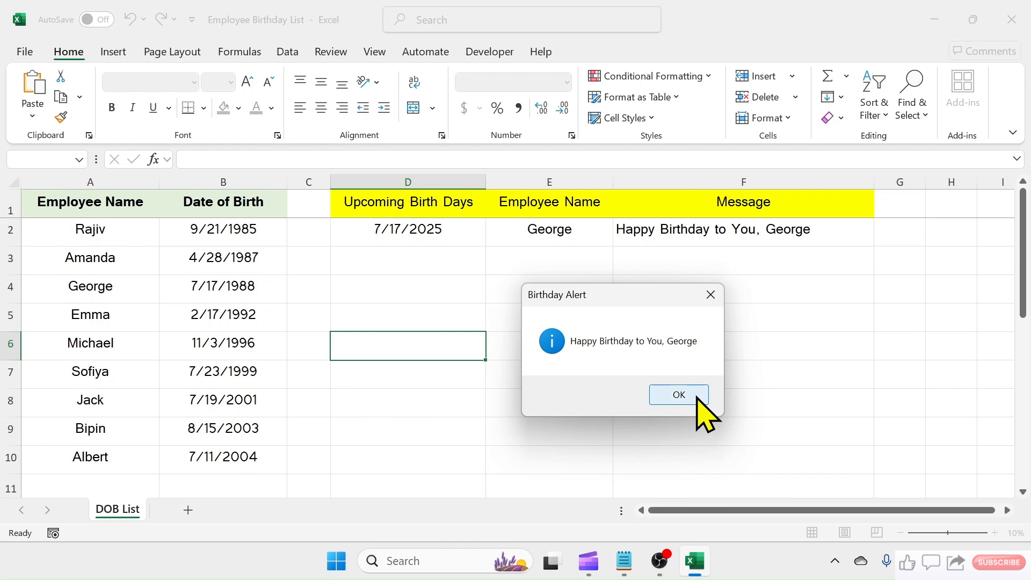
click(683, 392)
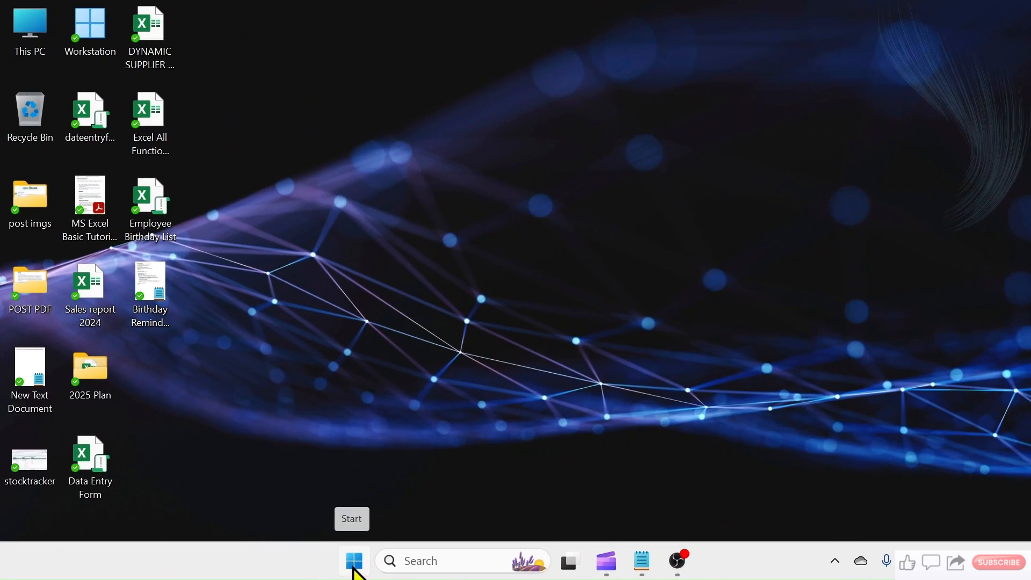
- Start Excel and create a new blank workbook
click(355, 569)
click(709, 248)
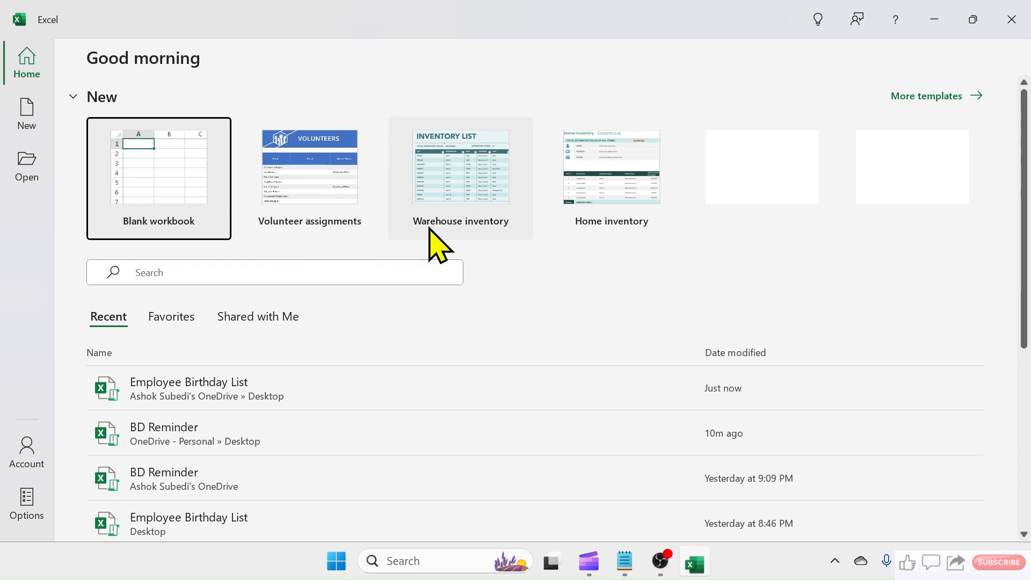
click(160, 180)
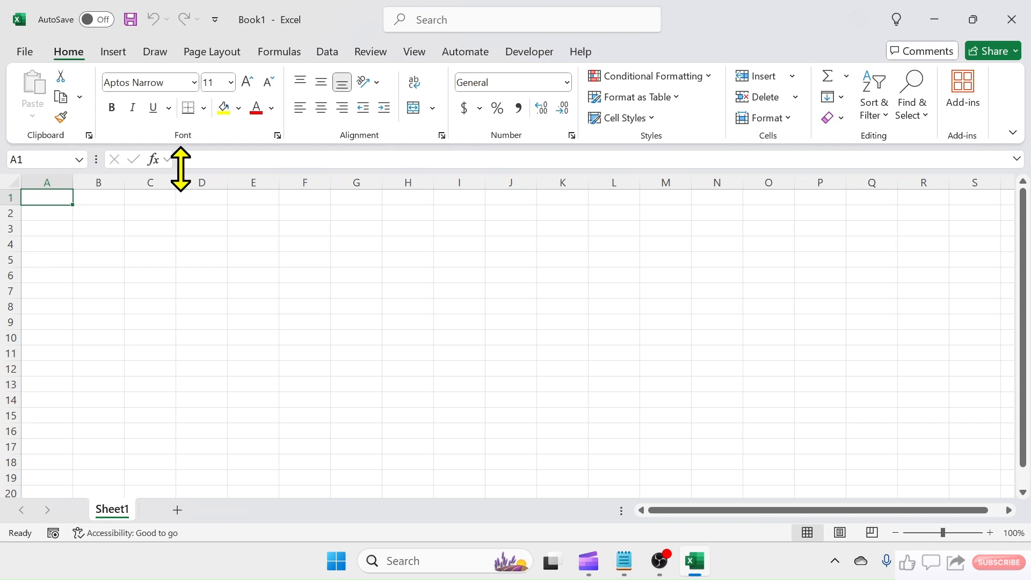
- Save the workbook to the Desktop as a macro-enabled workbook named DOB Alert, and close it
click(24, 52)
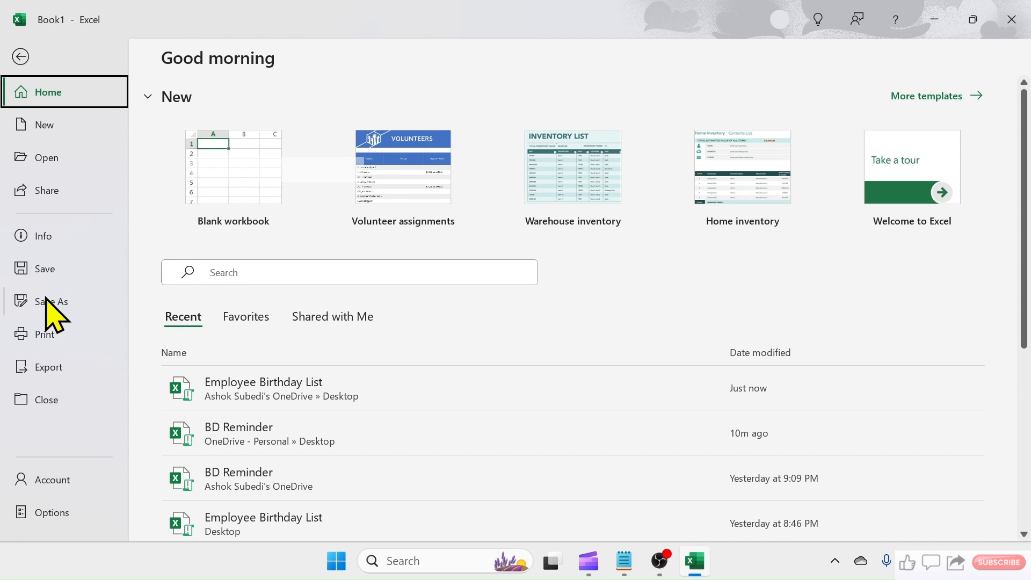
click(49, 300)
click(494, 143)
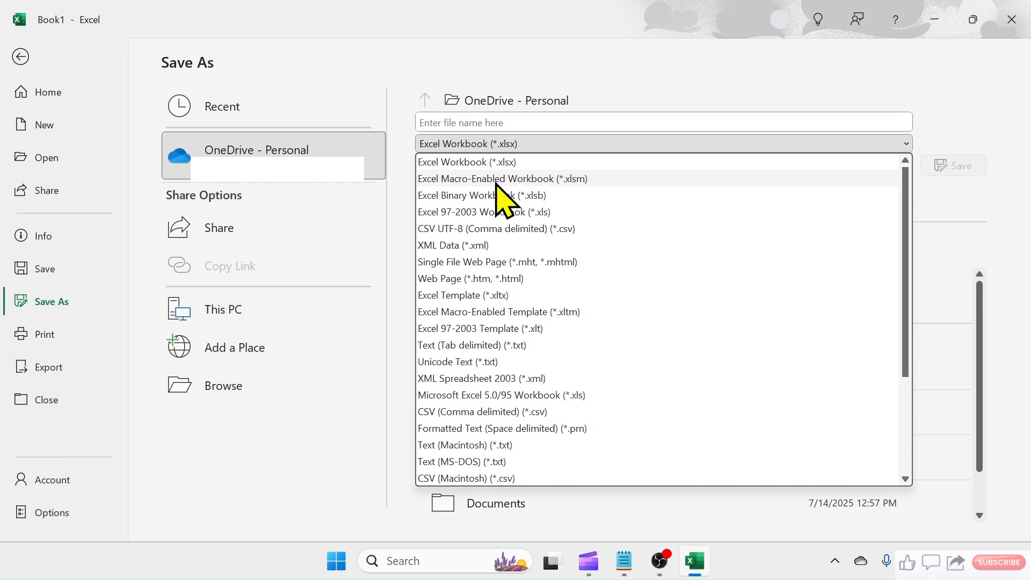
click(503, 180)
click(486, 122)
text(DOB Alert)
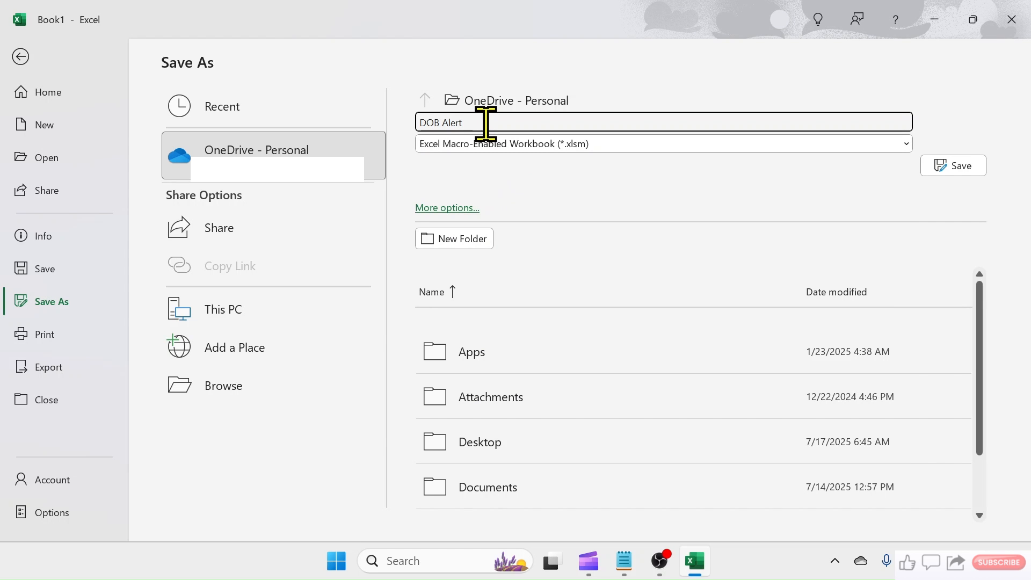
click(220, 389)
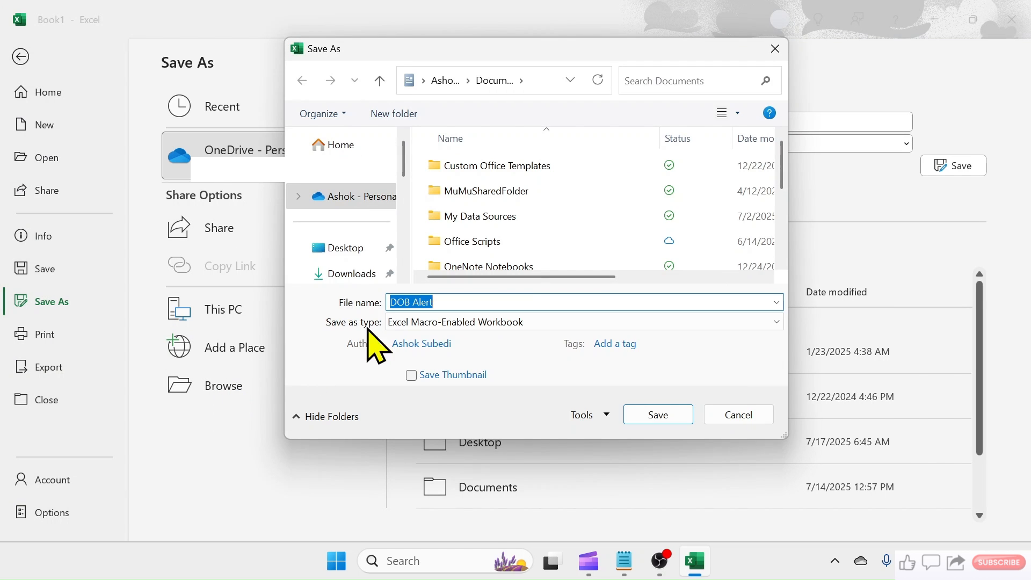
click(338, 248)
click(666, 415)
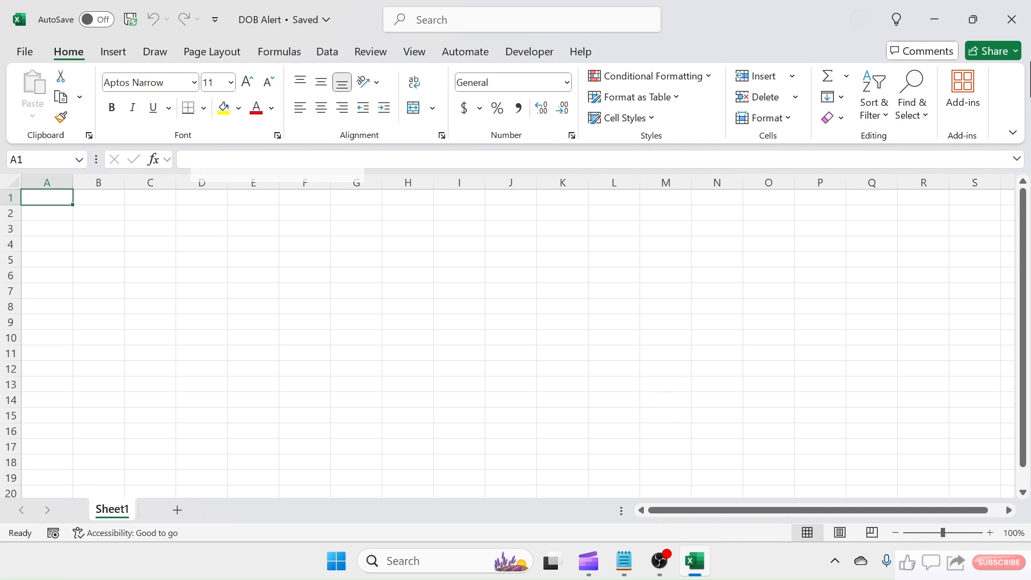
click(1013, 21)
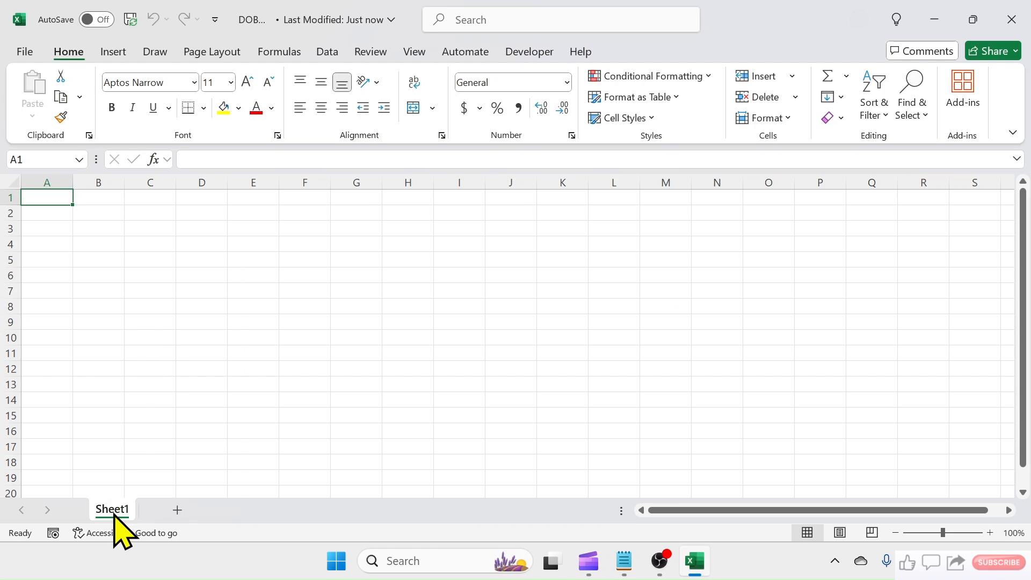
- Rename the worksheet of the DOB Alert workbook as Date of Birth List
right_click(112, 509)
click(171, 280)
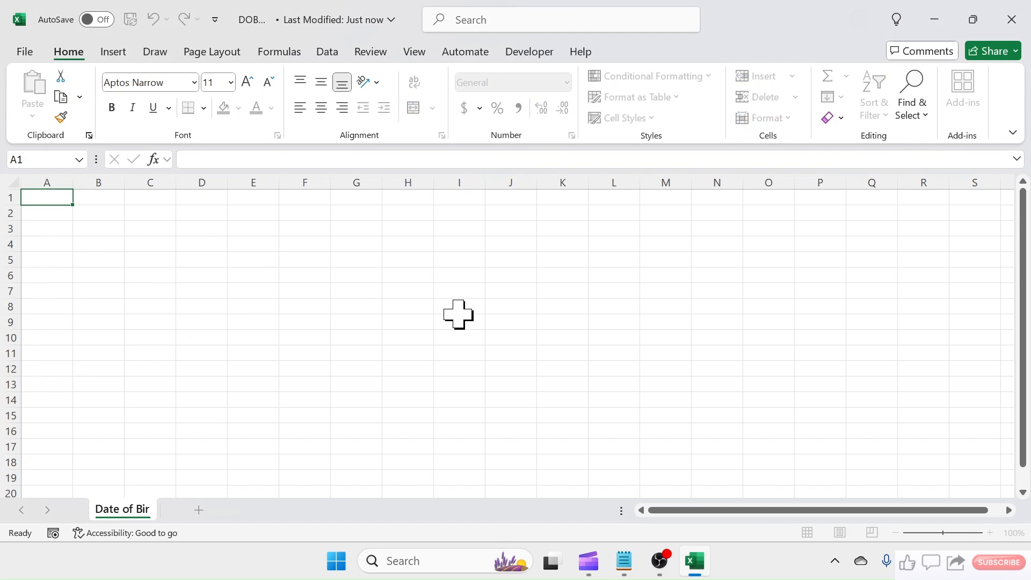
click(62, 199)
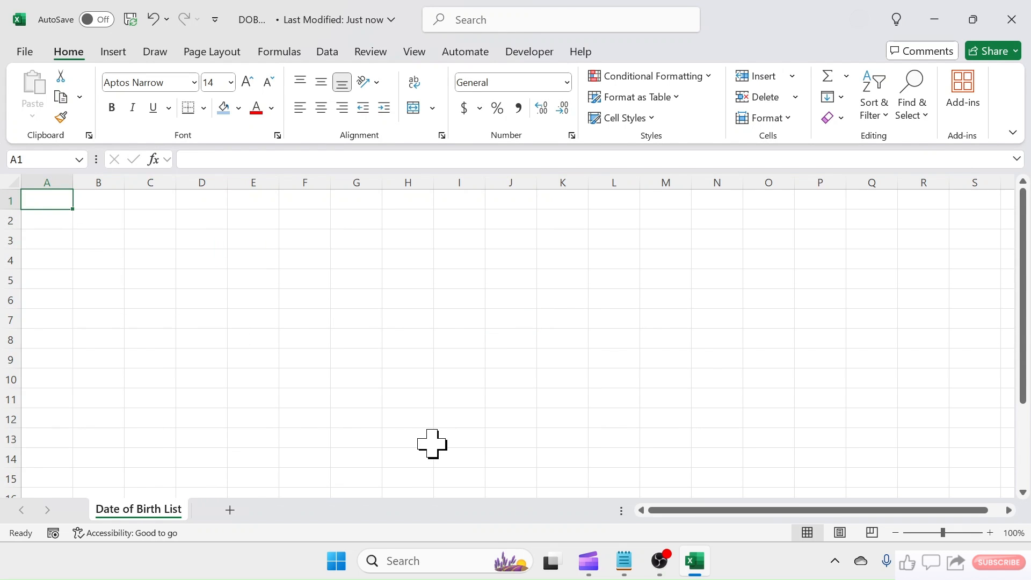
- Enter the headings Employee Name in A1 and Date of Birth in B1, and fit both column widths to the text
text(Employee Name)
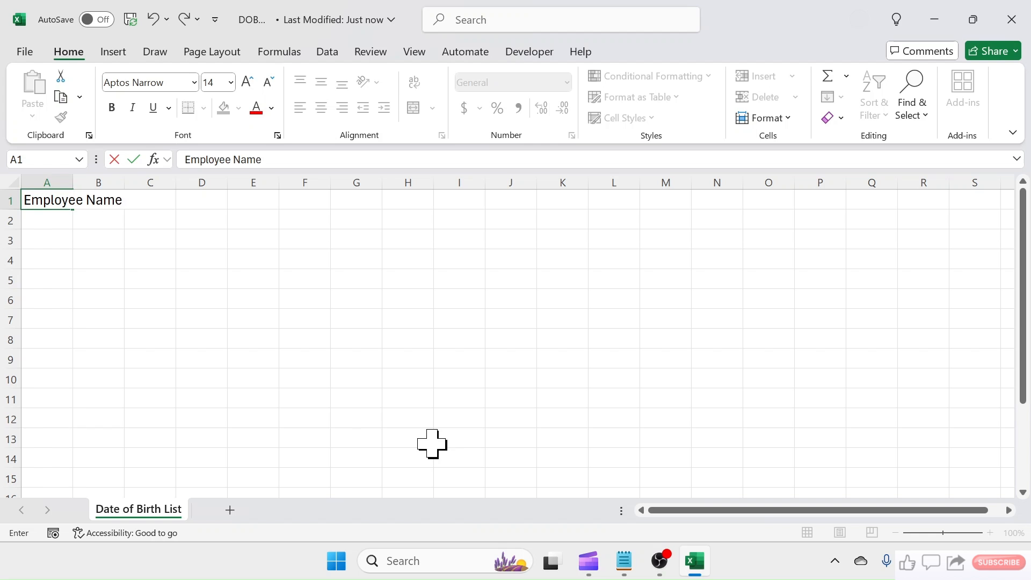
click(432, 443)
double_click(74, 182)
click(158, 203)
text(Date of Birth)
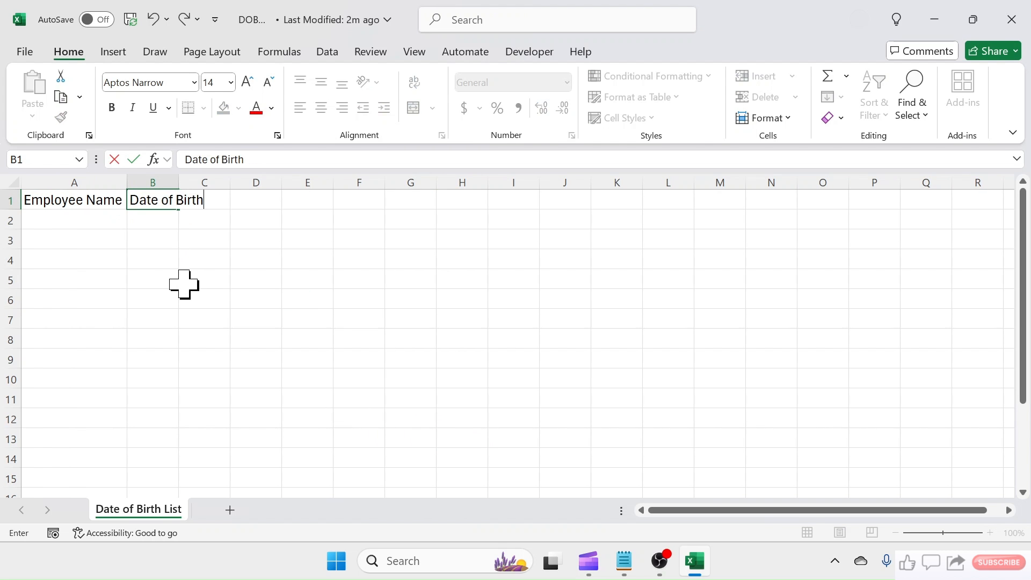
click(184, 285)
double_click(178, 182)
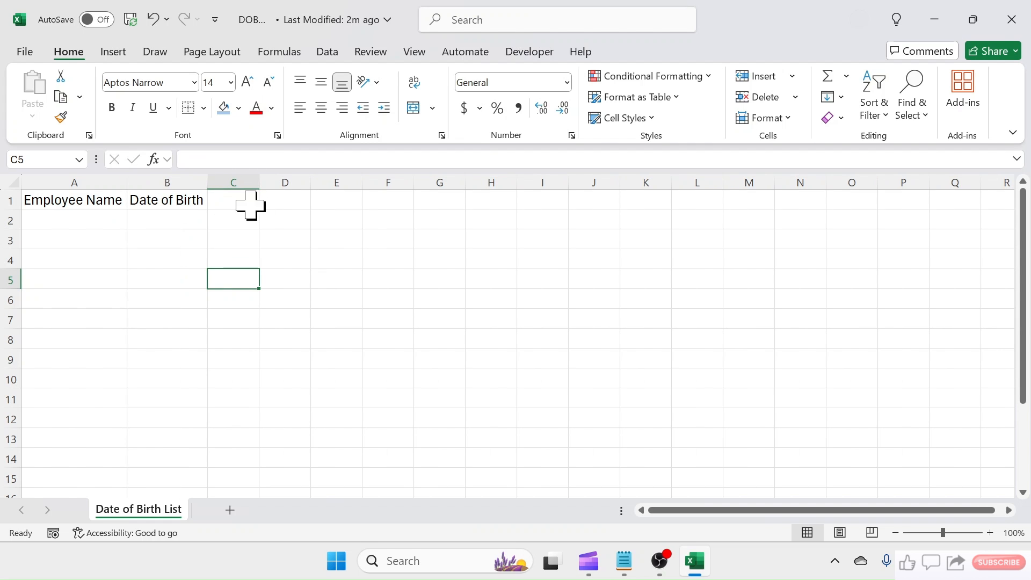
- Enter the headings Upcoming BirthDays, Employee Name and Message in D1:F1, and adjust the column widths, making column F wide
click(286, 203)
text(I)
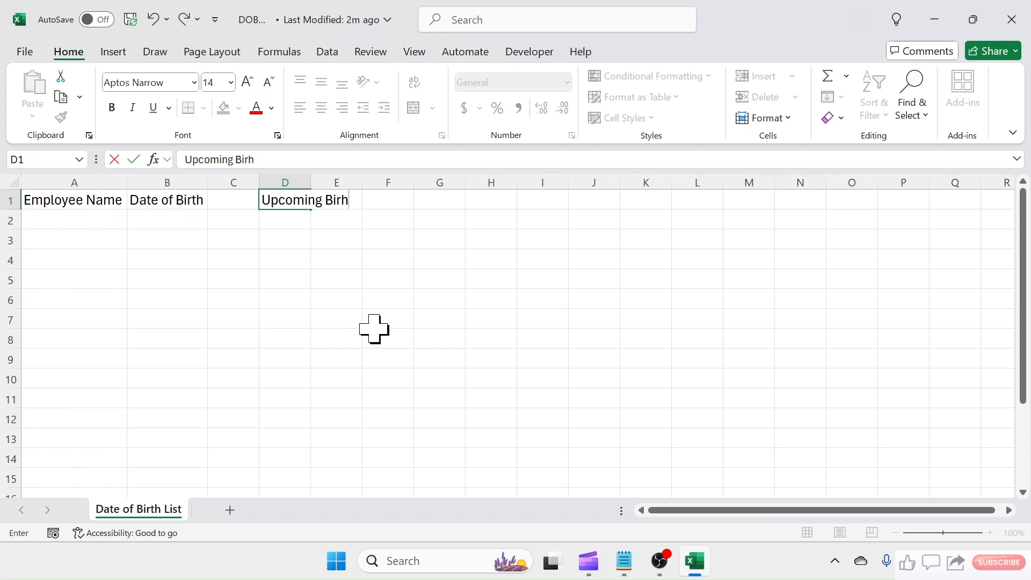
text(s)
key(Tab)
text(Em)
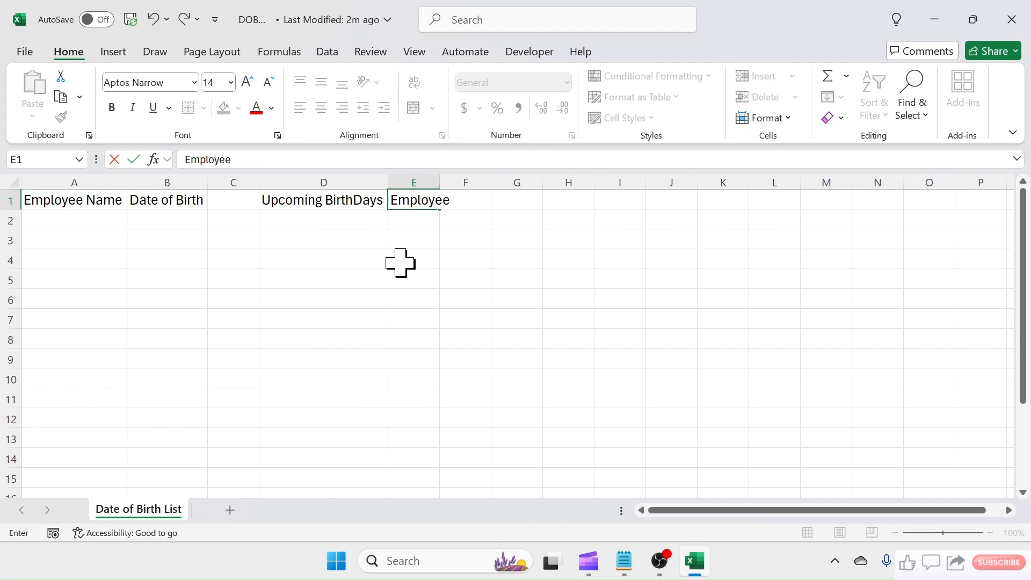
click(400, 262)
double_click(440, 181)
click(522, 203)
text(Me)
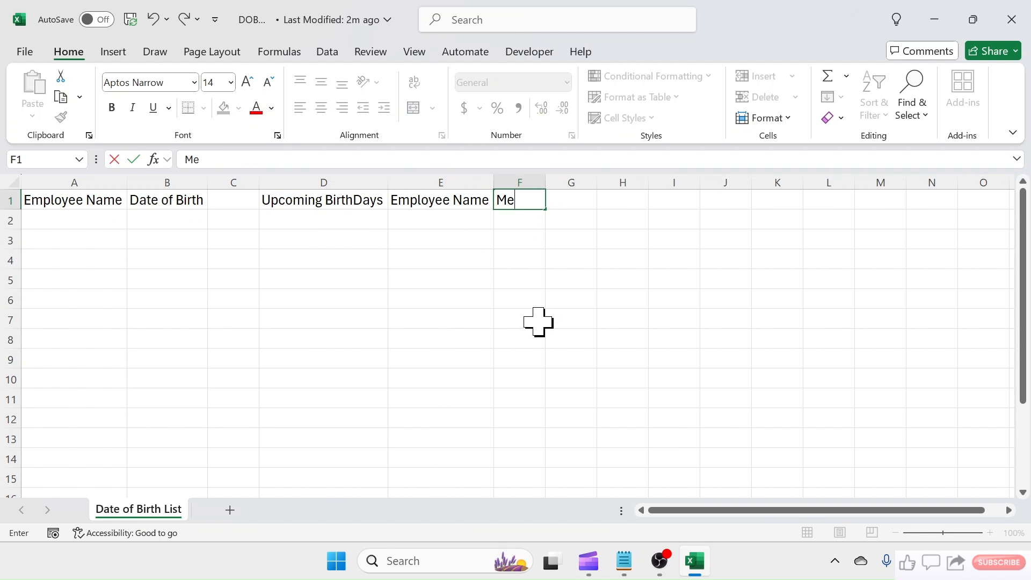
click(538, 321)
drag(547, 182, 689, 182)
- Fill the headings in A1:B1 with light blue and those in D1:F1 with light green
drag(42, 200, 172, 200)
drag(290, 200, 530, 196)
click(239, 108)
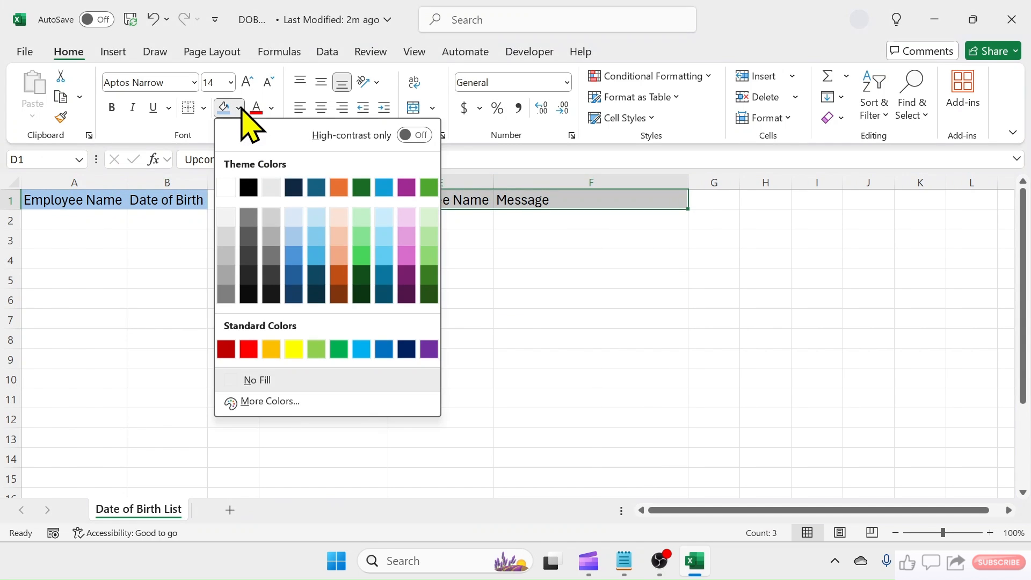
click(357, 215)
click(440, 298)
- Center the headings in A1:F1 horizontally
drag(42, 199, 617, 199)
click(321, 108)
click(323, 279)
- Widen columns A, B, D, E and F slightly so the headings have room around them
drag(207, 183, 229, 182)
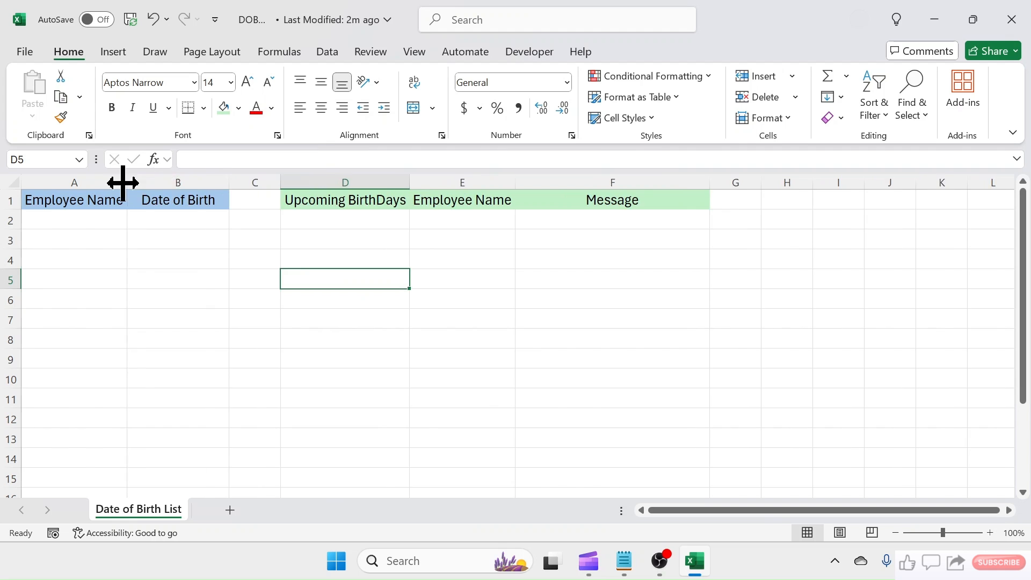
drag(127, 182, 145, 182)
drag(428, 181, 447, 181)
drag(553, 184, 578, 184)
drag(772, 184, 804, 185)
- Enter the first two employees' names and dates of birth in A2:B3
click(83, 220)
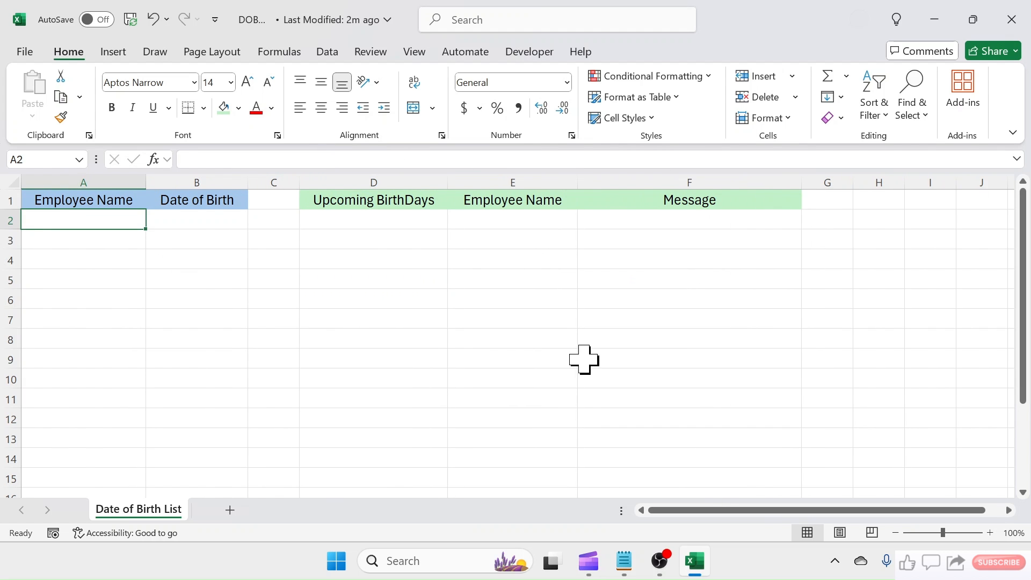
text(Jack)
key(Tab)
text(7/21/1998)
key(Return)
text(Emma)
key(Tab)
text(8/23/2002)
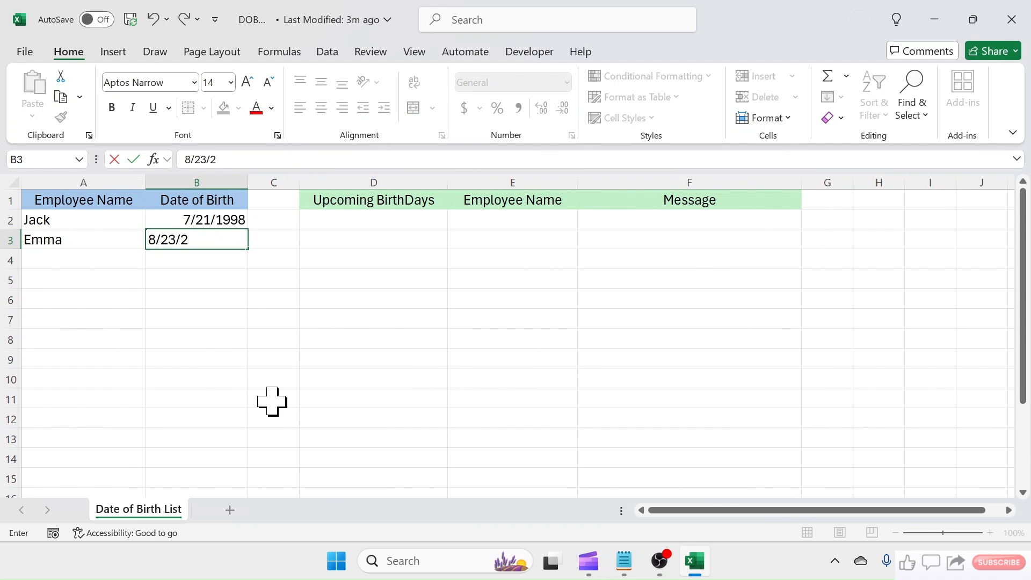
key(Return)
- Enter three more employees' names and dates of birth in A4:B6
text(Michael)
key(Tab)
text(7/26/2001)
key(Return)
text(Amanda)
key(Tab)
text(1/23/)
key(Return)
text(George)
key(Tab)
text(7/26/1988)
key(Return)
- Enter the last two employees' names and dates of birth in A7:B8
key(Left)
text(Sofiya)
key(Tab)
text(8/21/2003)
key(Return)
key(Left)
text(Ava)
key(Tab)
text(5/)
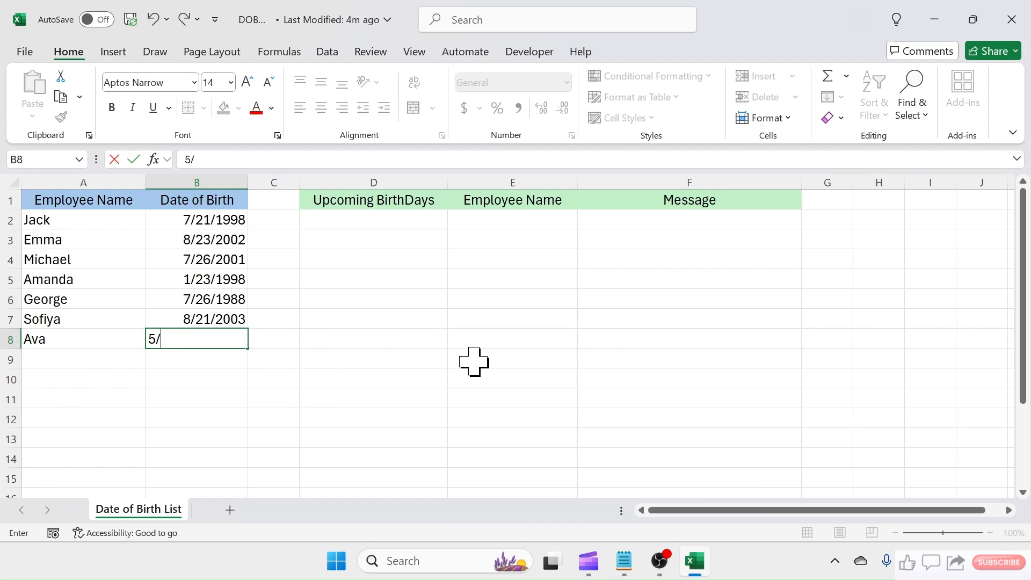
key(Return)
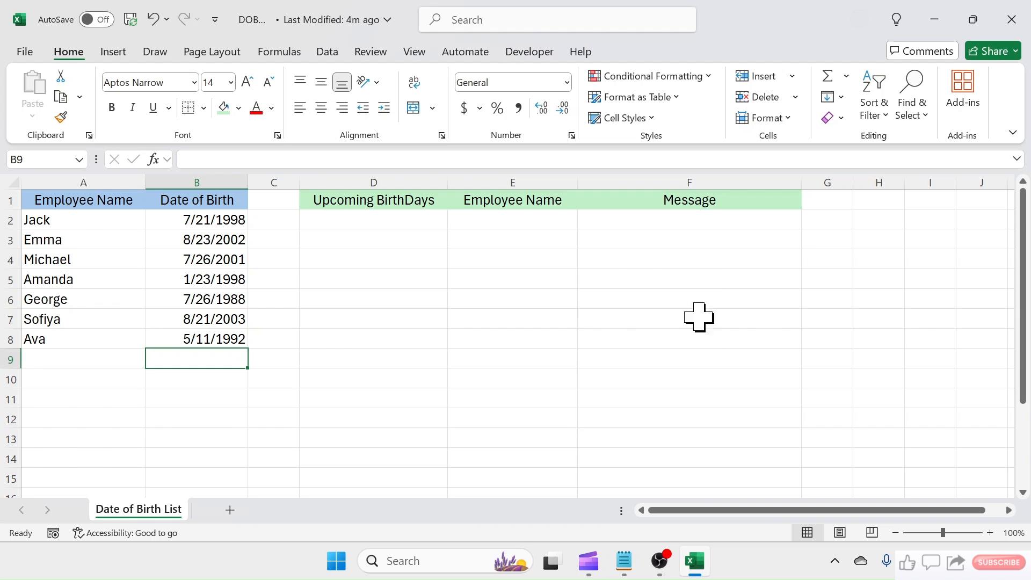
- Switch to the Birthday Reminder VBA Code file in Notepad and copy all of its code
click(623, 561)
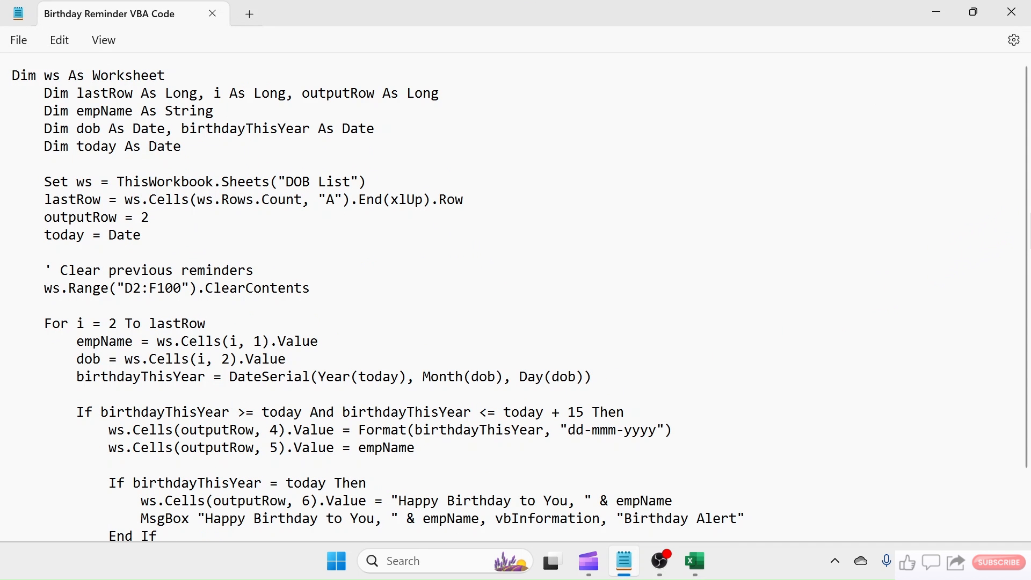
drag(1029, 215, 1028, 153)
drag(11, 91, 292, 569)
right_click(108, 269)
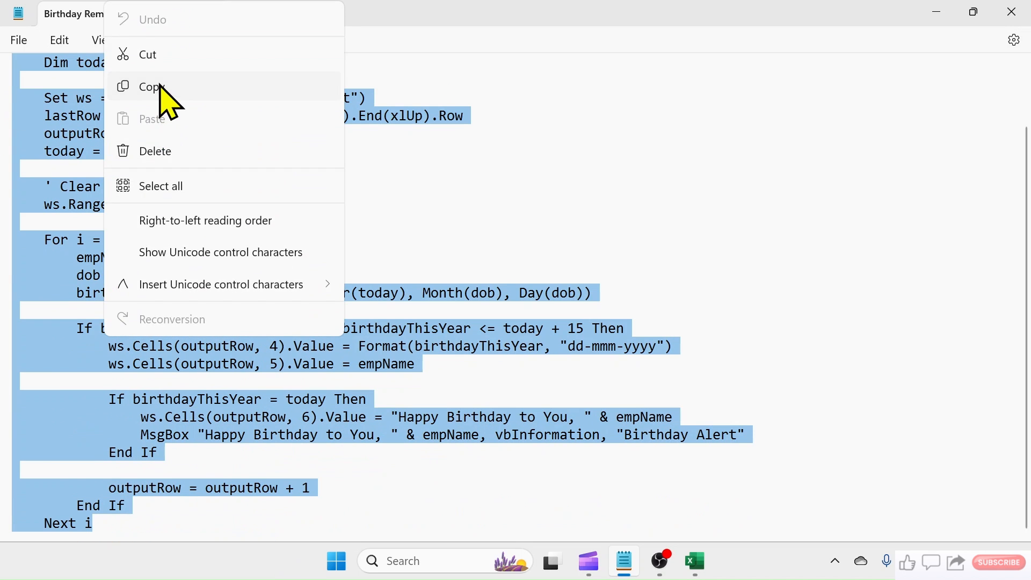
click(161, 88)
- Switch back to the DOB Alert workbook in Excel and open the Visual Basic editor
click(695, 563)
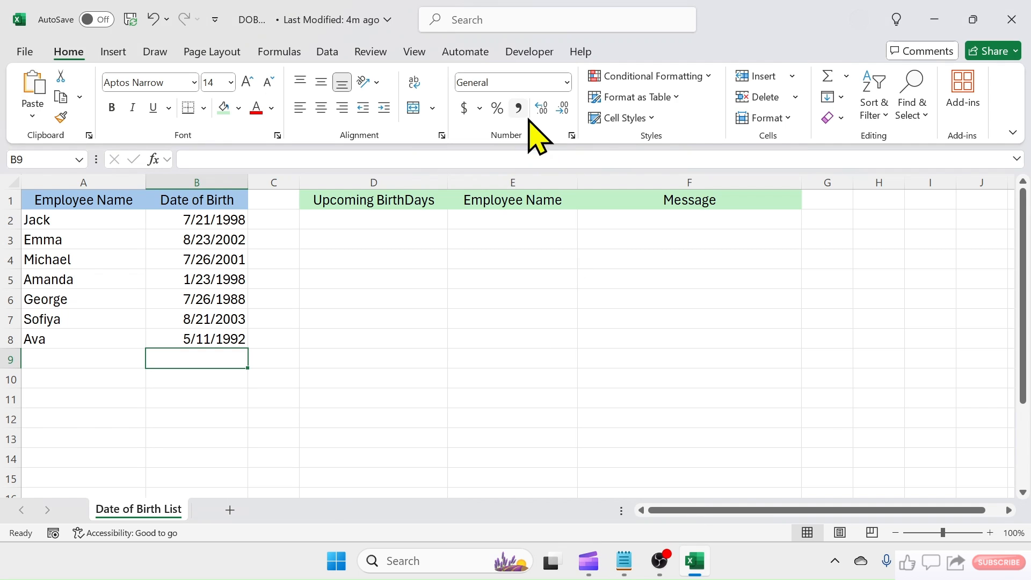
click(529, 51)
click(40, 113)
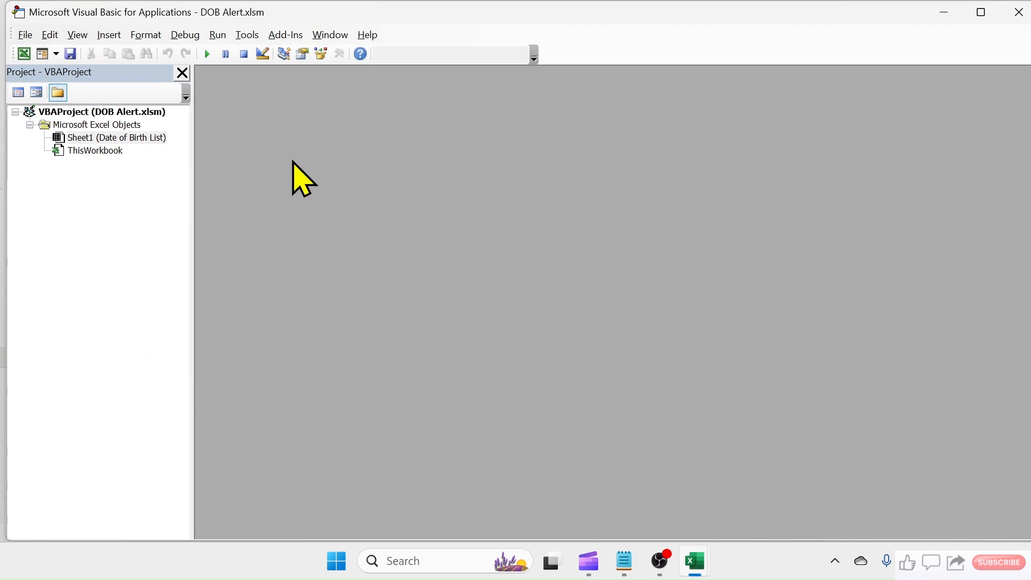
- Open the code of ThisWorkbook and insert an empty Workbook_Open event procedure
click(89, 151)
double_click(92, 152)
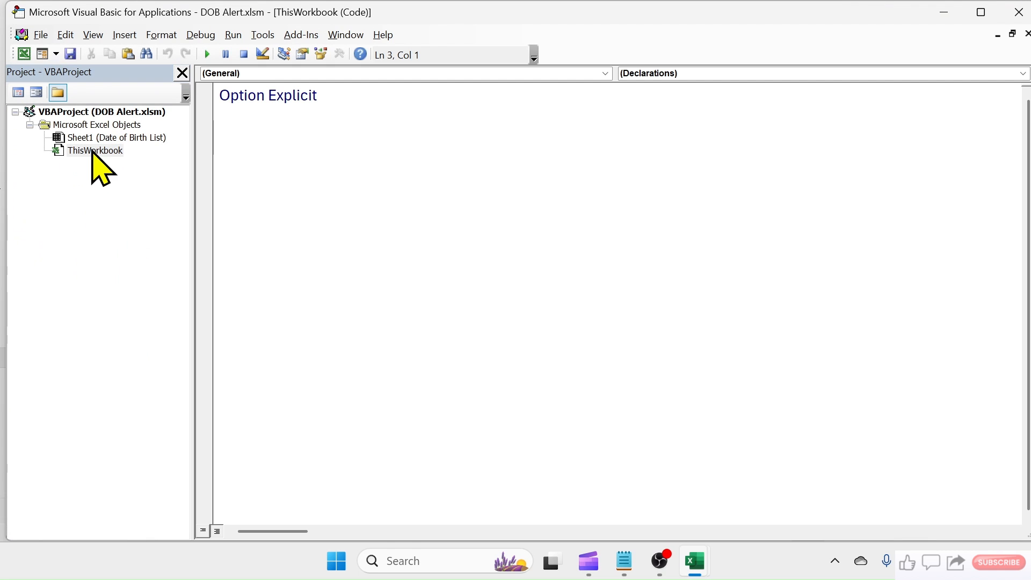
click(605, 73)
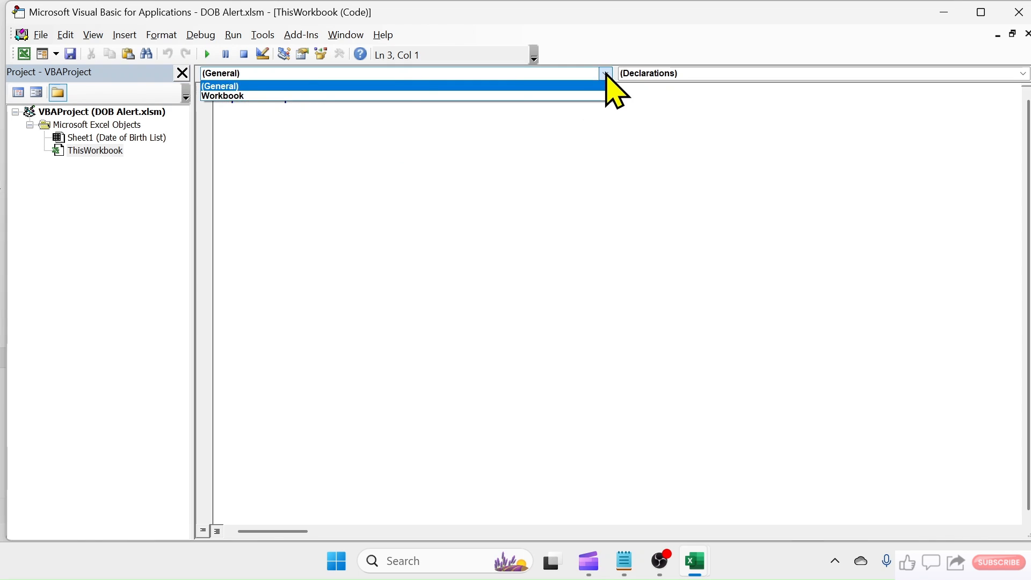
click(223, 96)
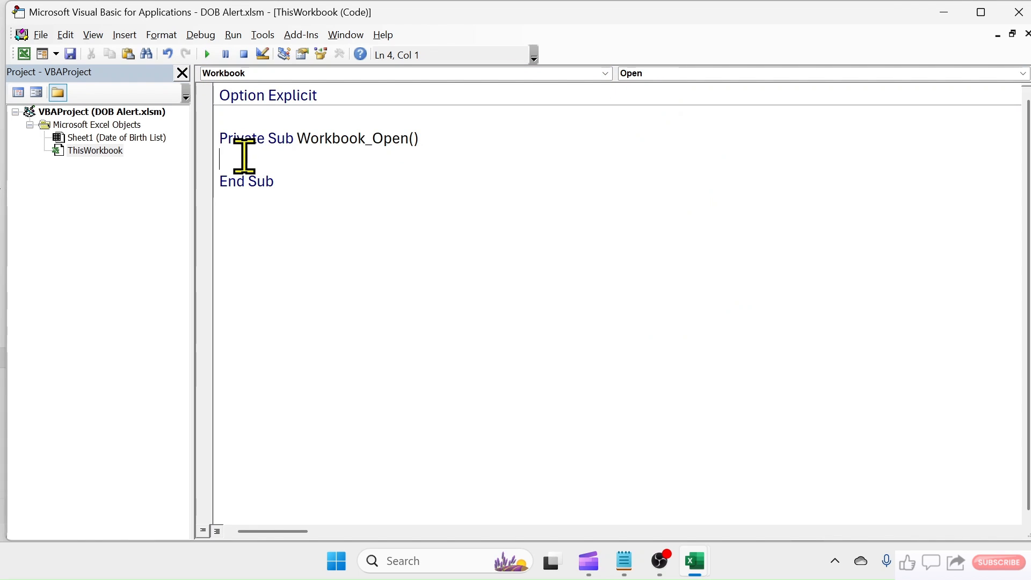
- Paste the copied birthday reminder code into the body of the Workbook_Open procedure
key(Return)
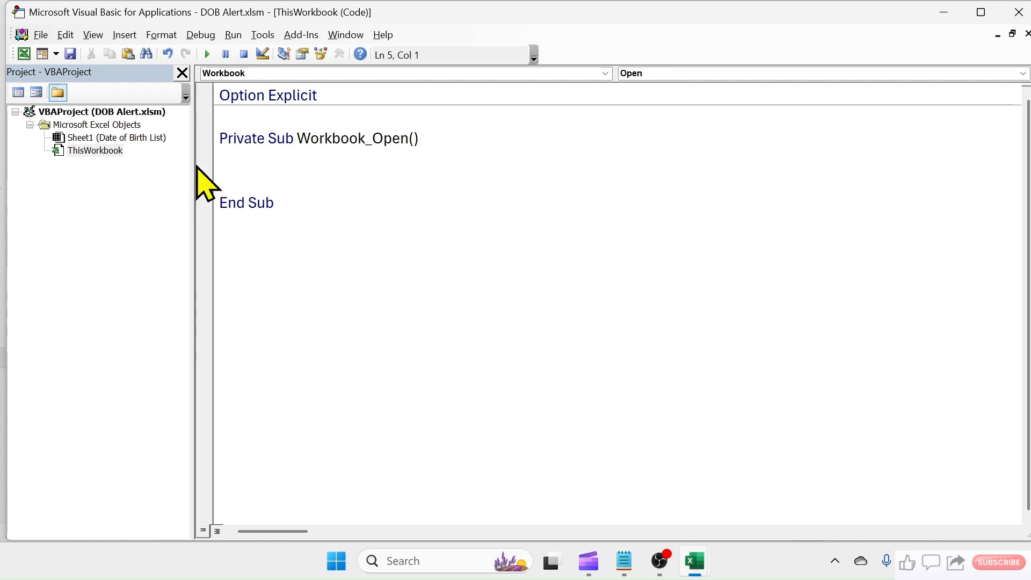
right_click(237, 164)
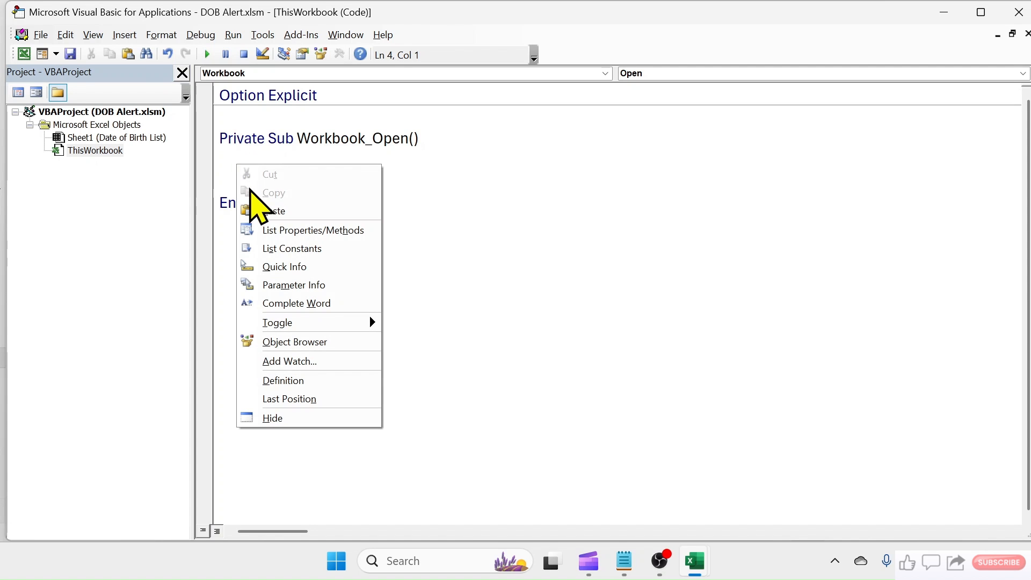
click(271, 211)
scroll(278, 240, up, 5)
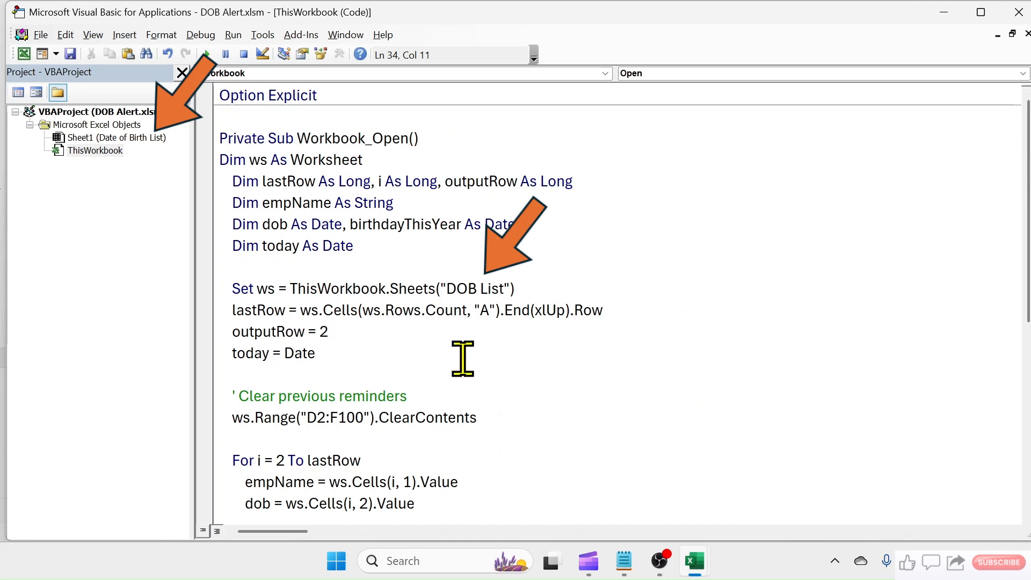
- Change the sheet name in the Set ws line to "Date of Birth List" and review the 15-day limit in the birthday condition
drag(447, 288, 505, 290)
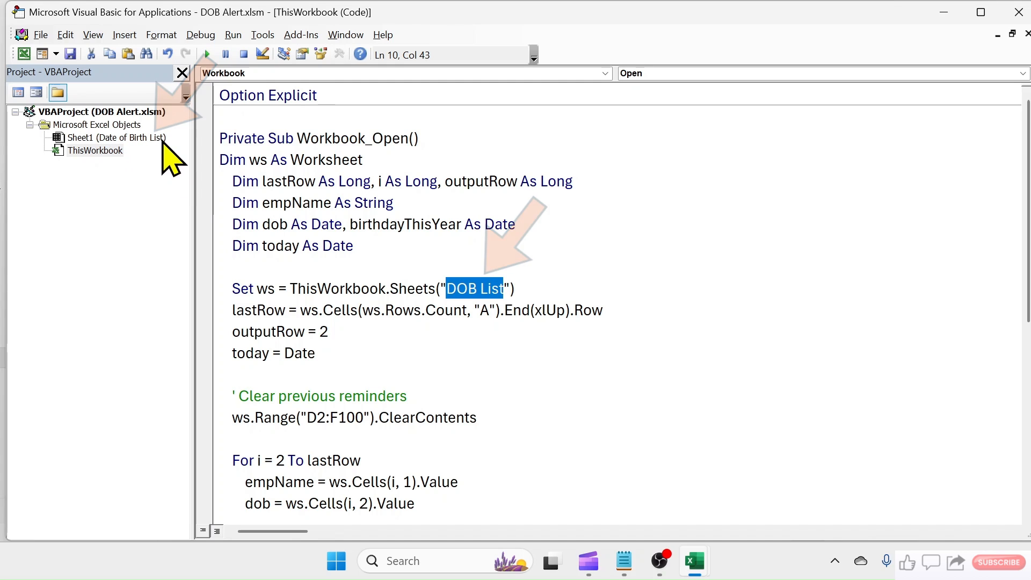
text(Date of Birth Lis)
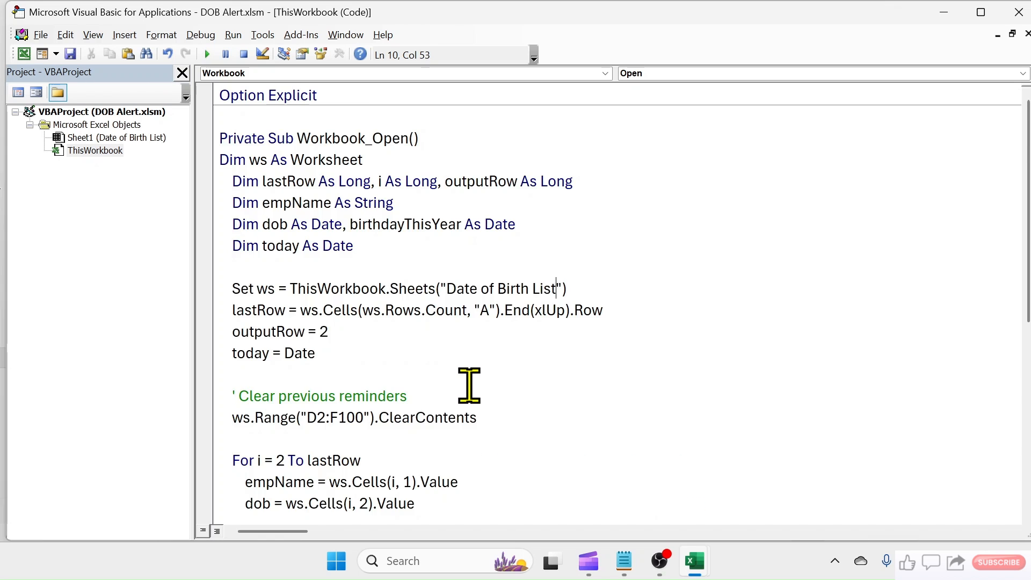
scroll(467, 381, down, 4)
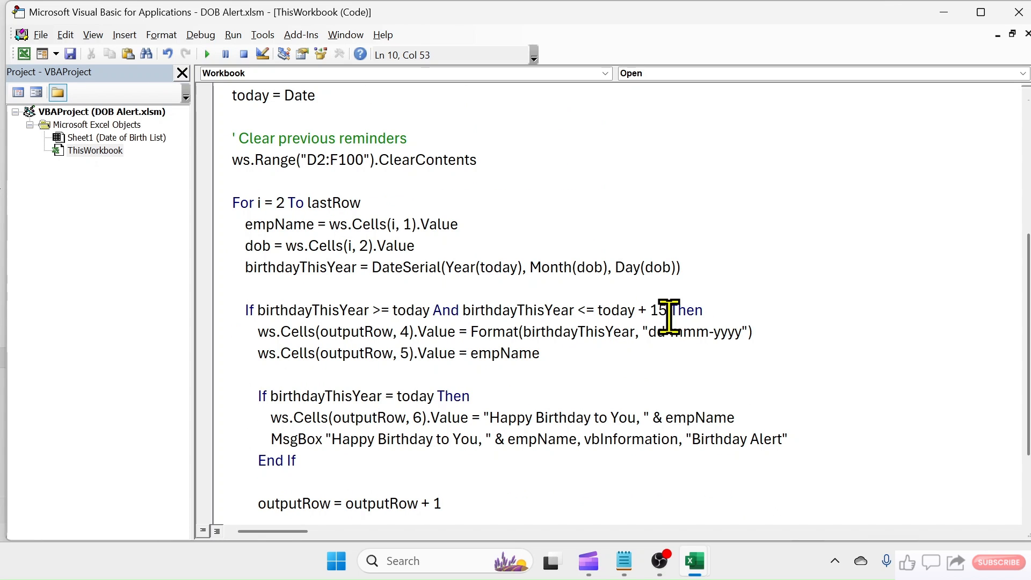
double_click(658, 311)
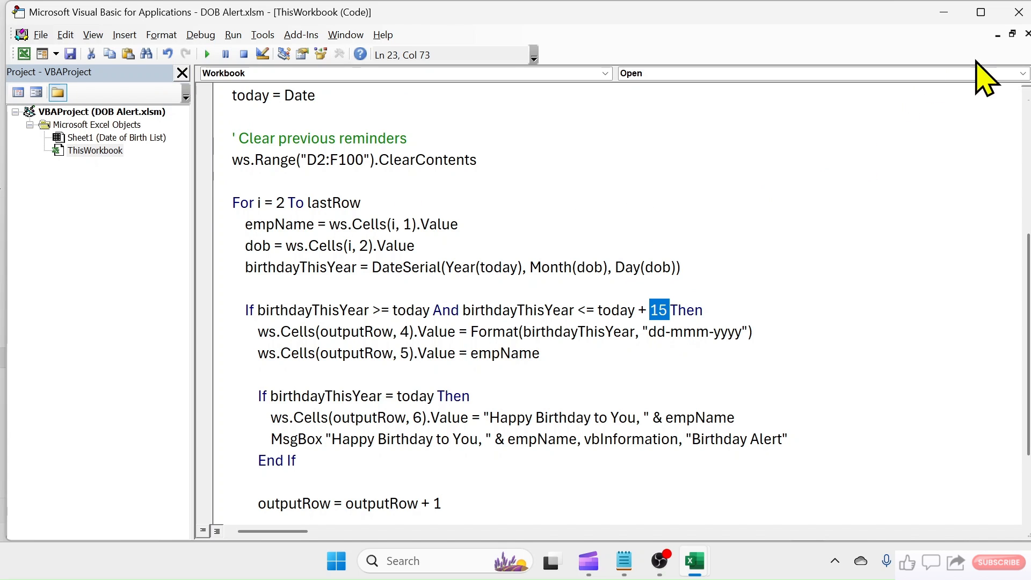
- Return from the code editor to save the workbook, and enable its macros after reopening it
click(1018, 11)
click(421, 333)
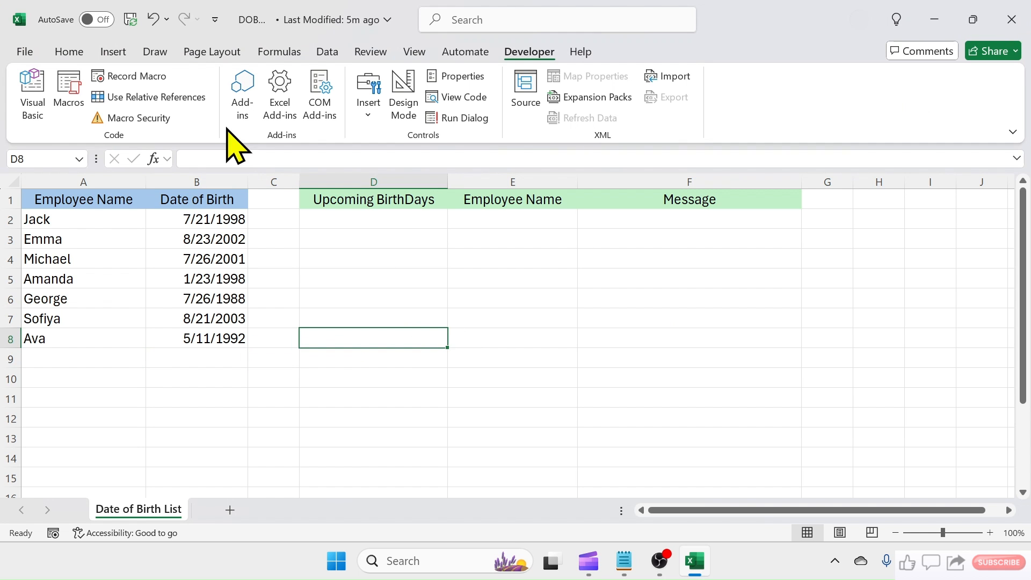
click(130, 20)
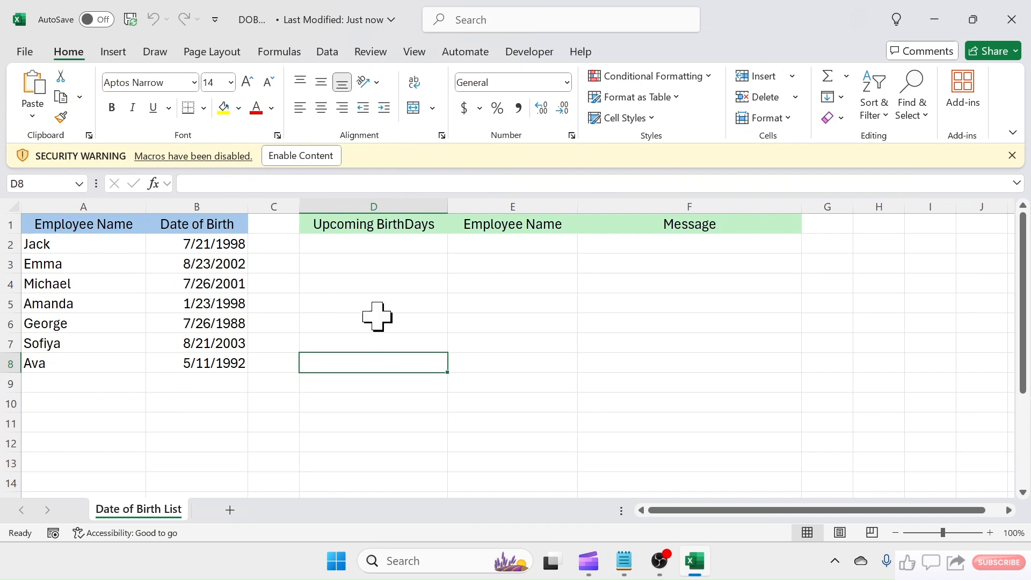
click(293, 157)
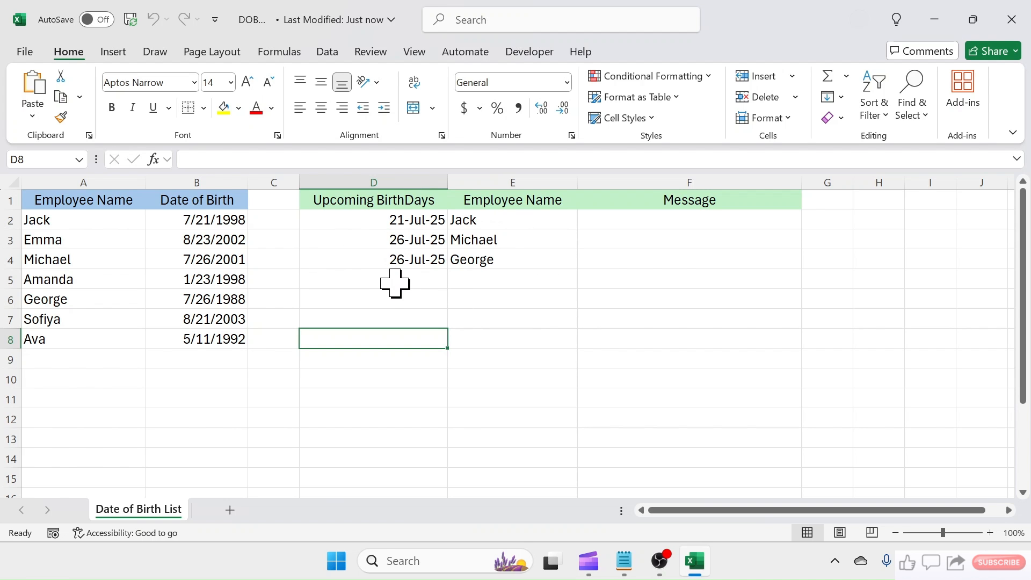
- Center the contents of the upcoming birthday columns D:F and the employee list columns A:B
drag(374, 183, 643, 182)
click(321, 108)
click(513, 319)
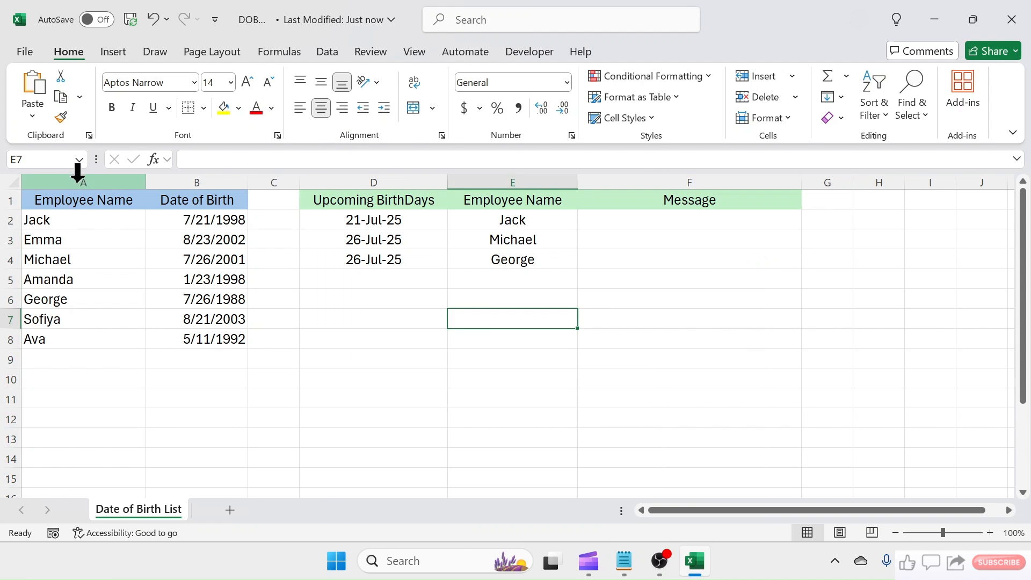
drag(84, 183, 196, 183)
click(321, 107)
click(392, 359)
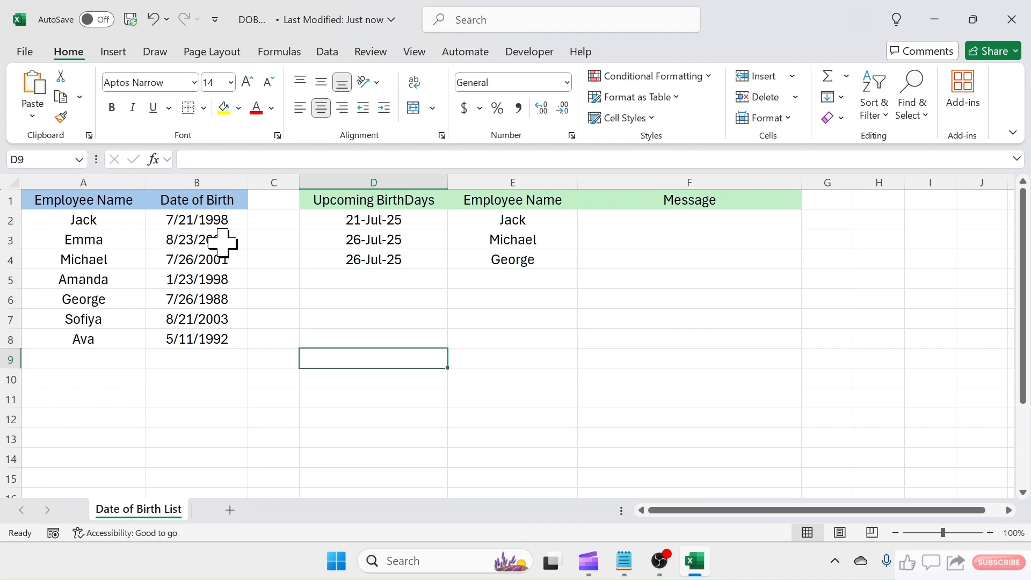
- Change the day of the first employee's date of birth in B2 to match today's date
double_click(186, 219)
key(Delete)
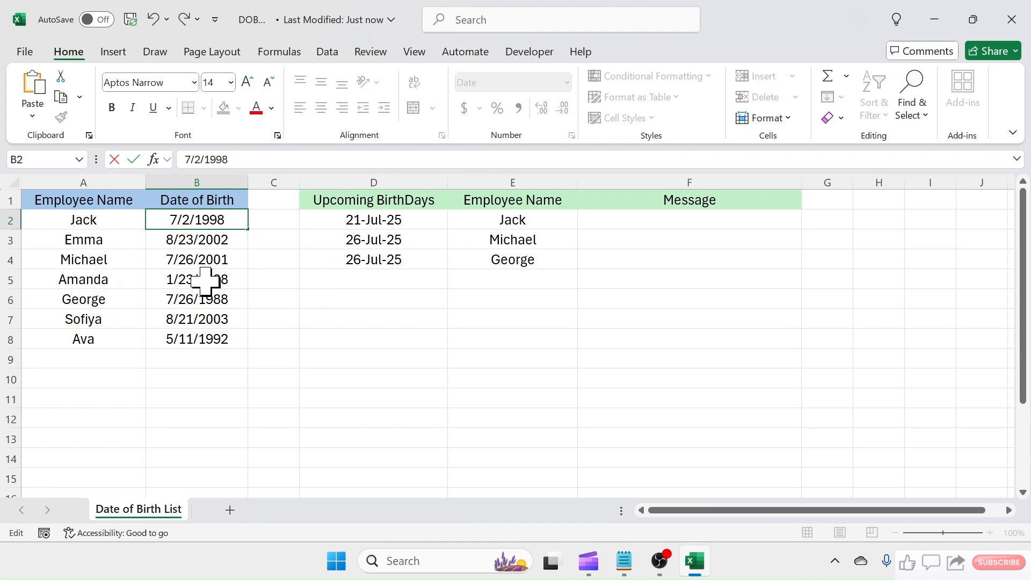
text(17)
click(430, 344)
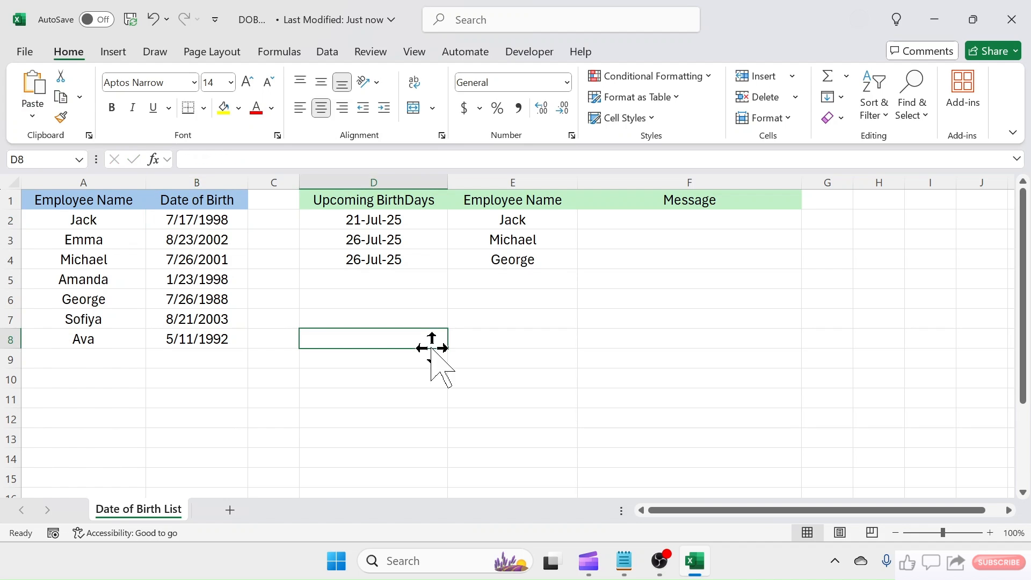
- Save and close the workbook, and reopen DOB Alert from the desktop
click(129, 21)
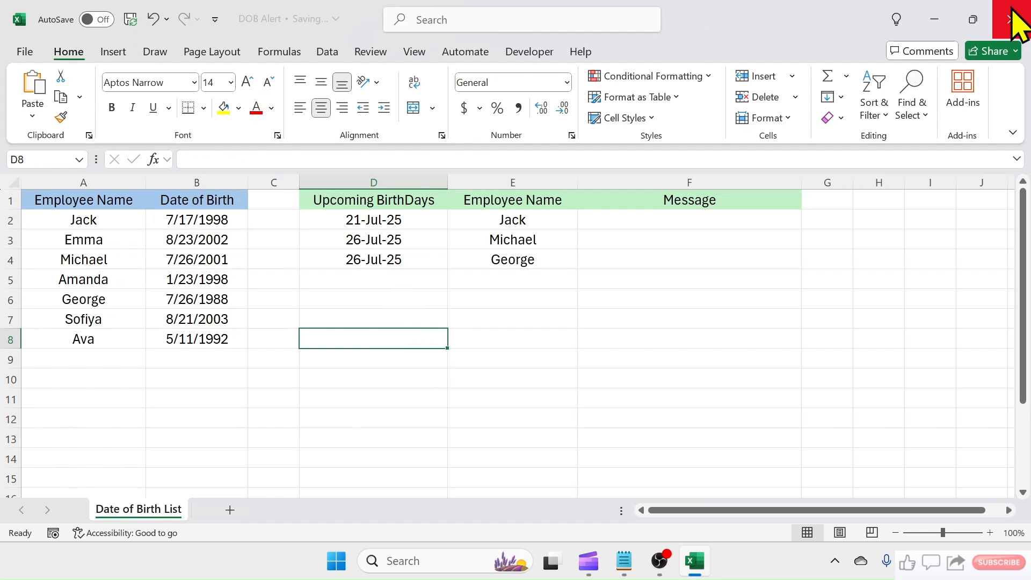
click(1020, 24)
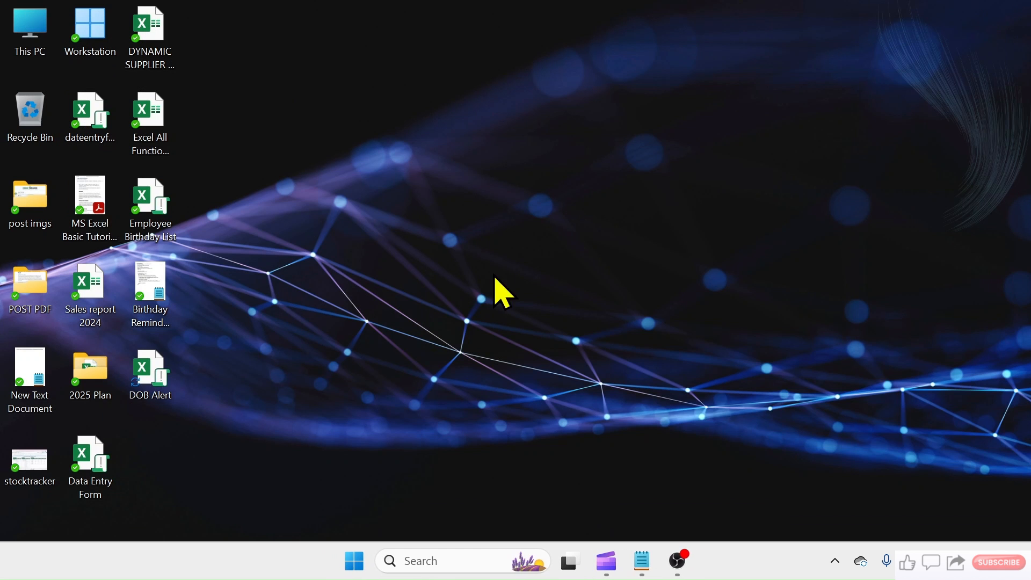
double_click(146, 379)
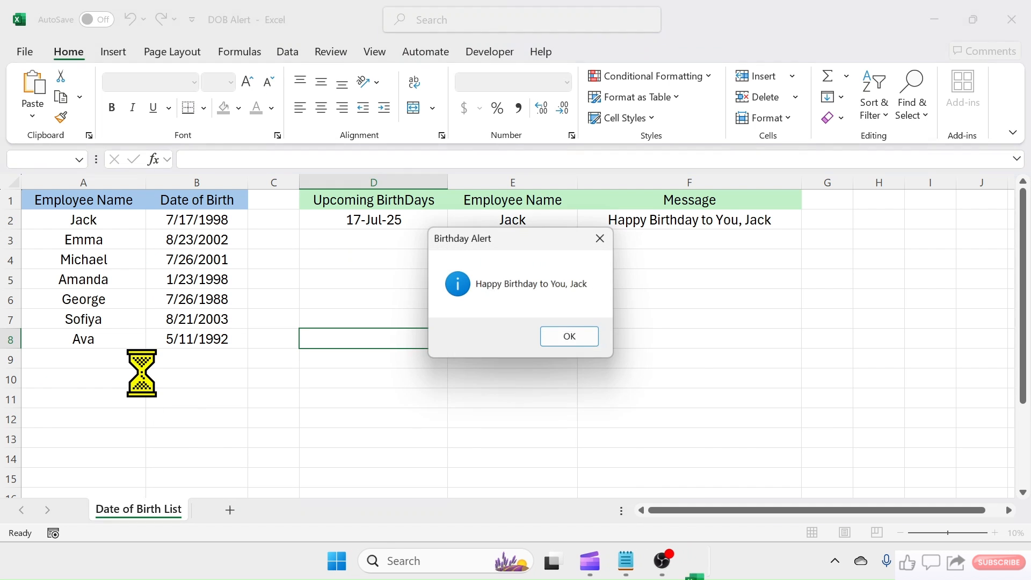
- Dismiss the birthday alert and check the birthday message and upcoming birthday entries in D2:F4
drag(543, 240, 615, 267)
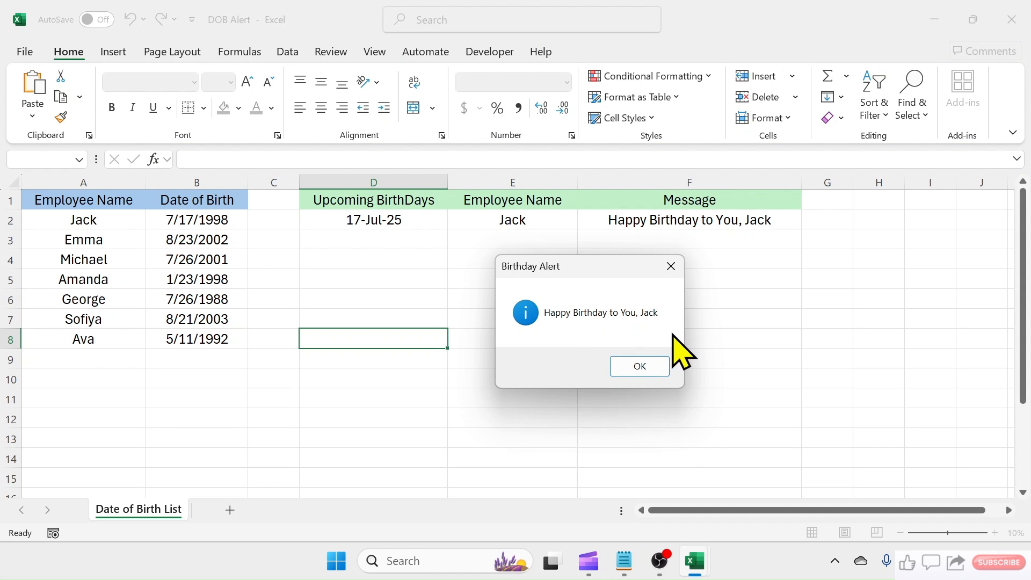
click(640, 366)
click(768, 352)
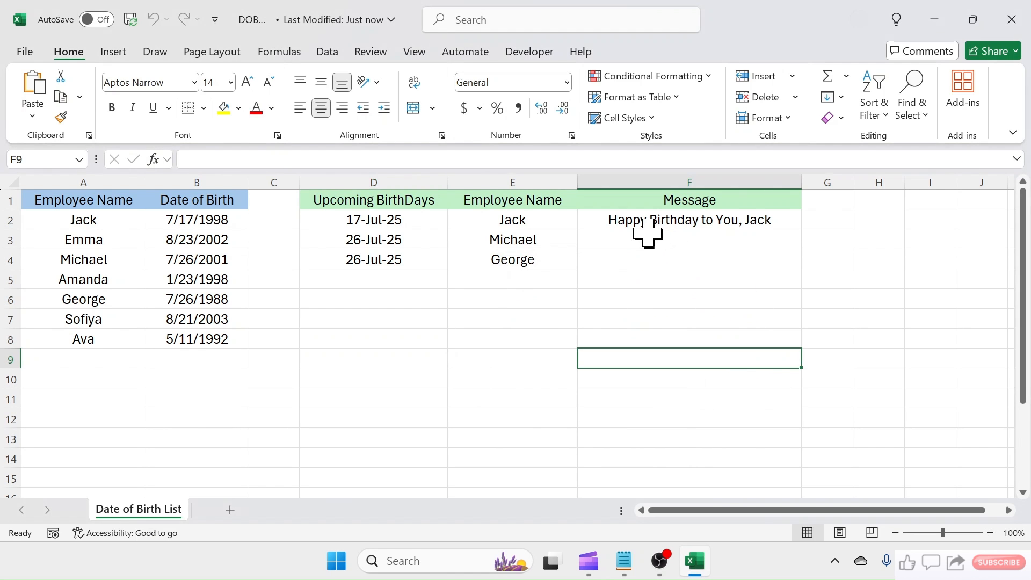
drag(405, 223, 548, 223)
click(613, 221)
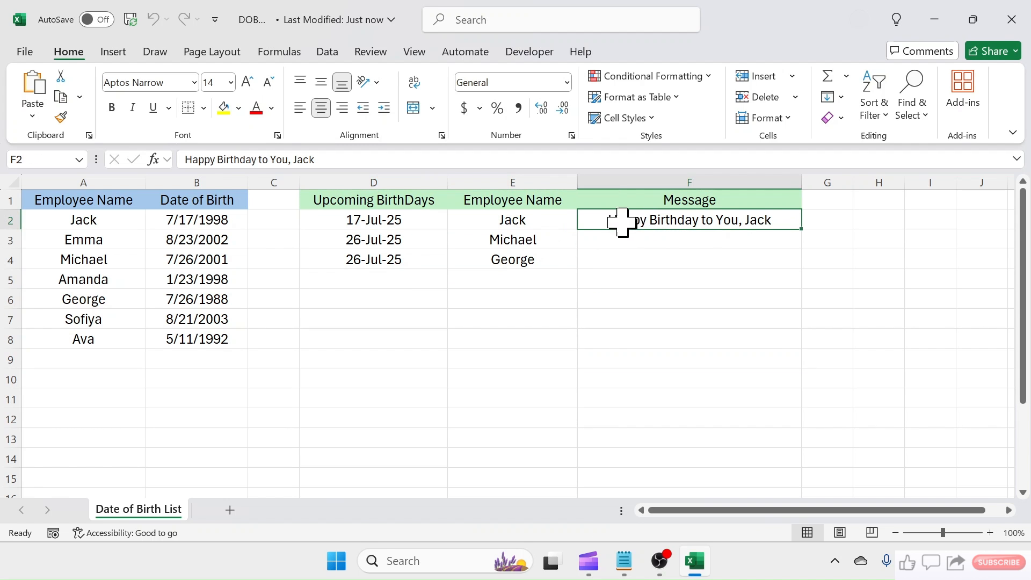
drag(427, 246, 378, 259)
drag(524, 244, 537, 263)
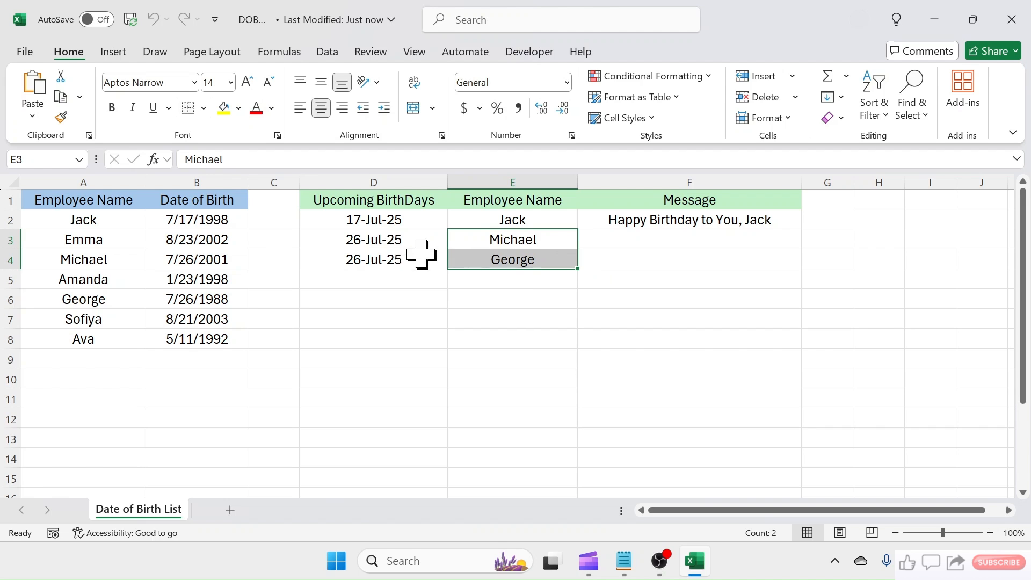
- Change the month and day of the last employee's date of birth in B8 to a date within the next 15 days
click(197, 339)
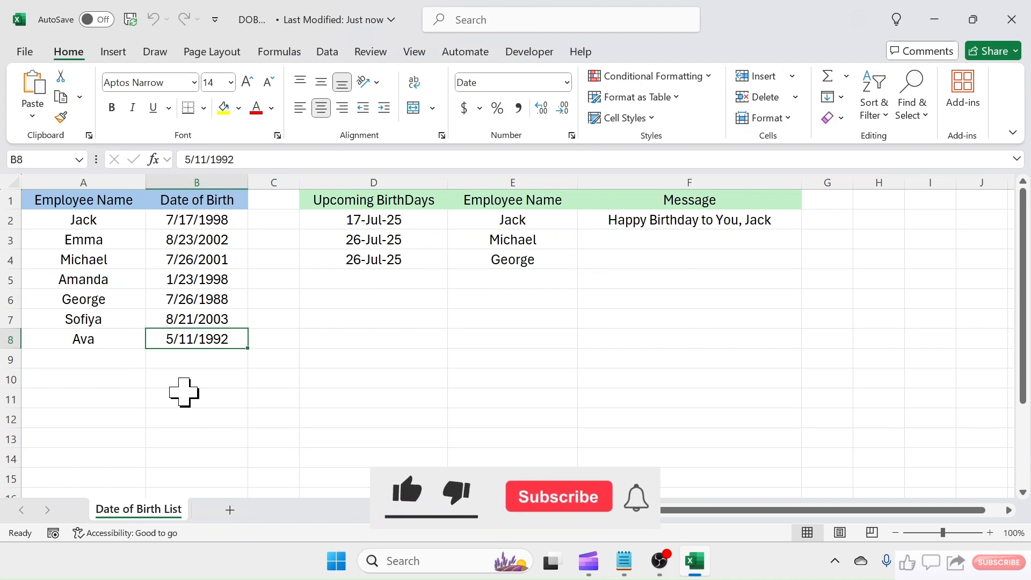
double_click(168, 339)
key(BackSpace)
text(7)
click(189, 340)
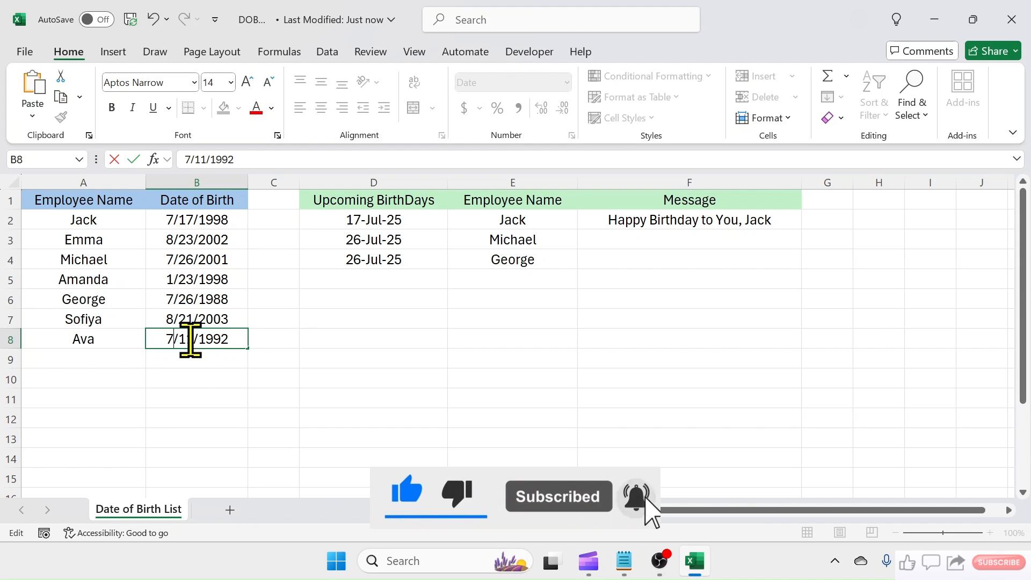
key(BackSpace)
key(BackSpace)
text(23)
click(220, 395)
- Close the workbook with its changes saved and reopen DOB Alert from the desktop
click(1011, 20)
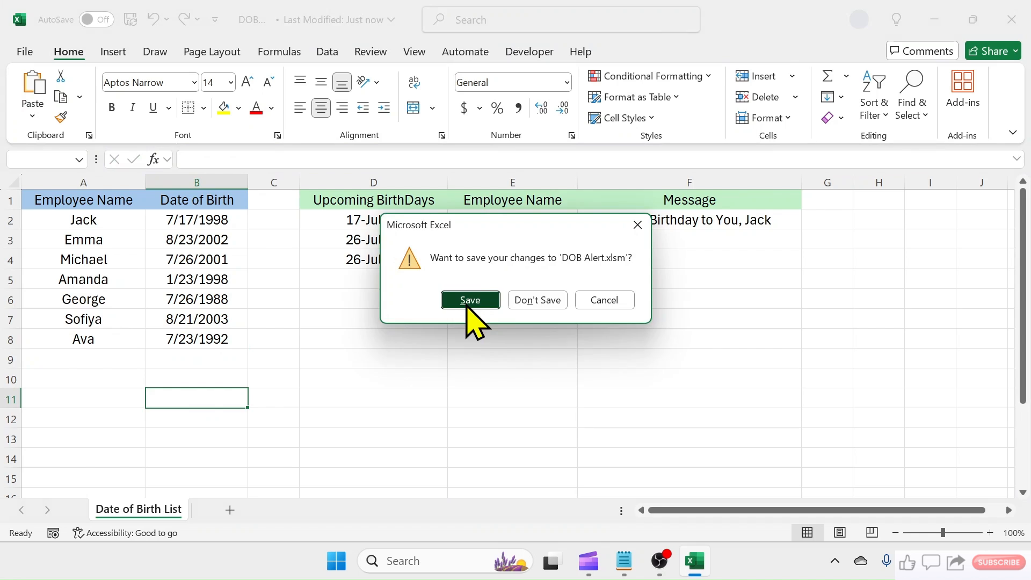
click(470, 301)
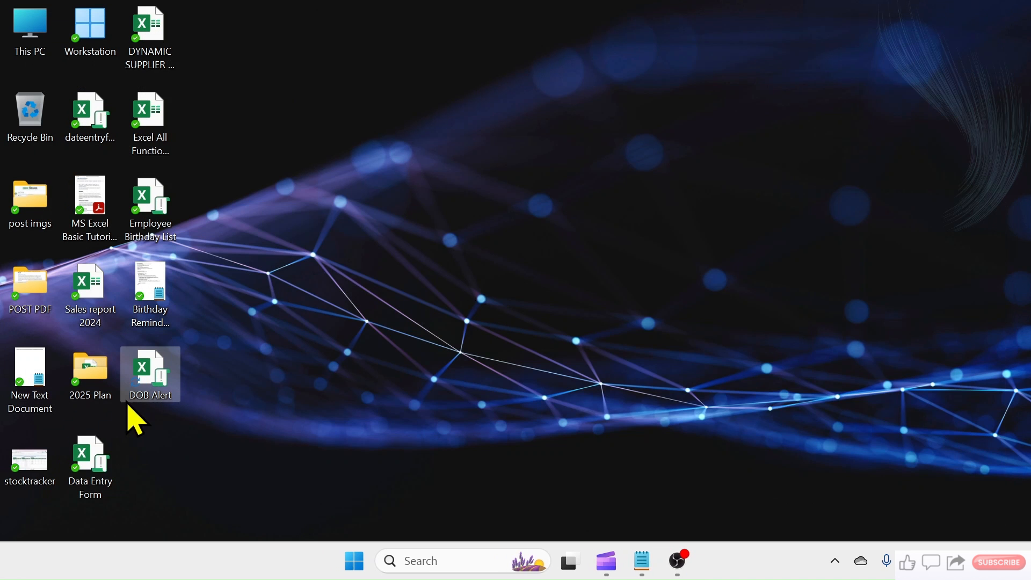
double_click(153, 376)
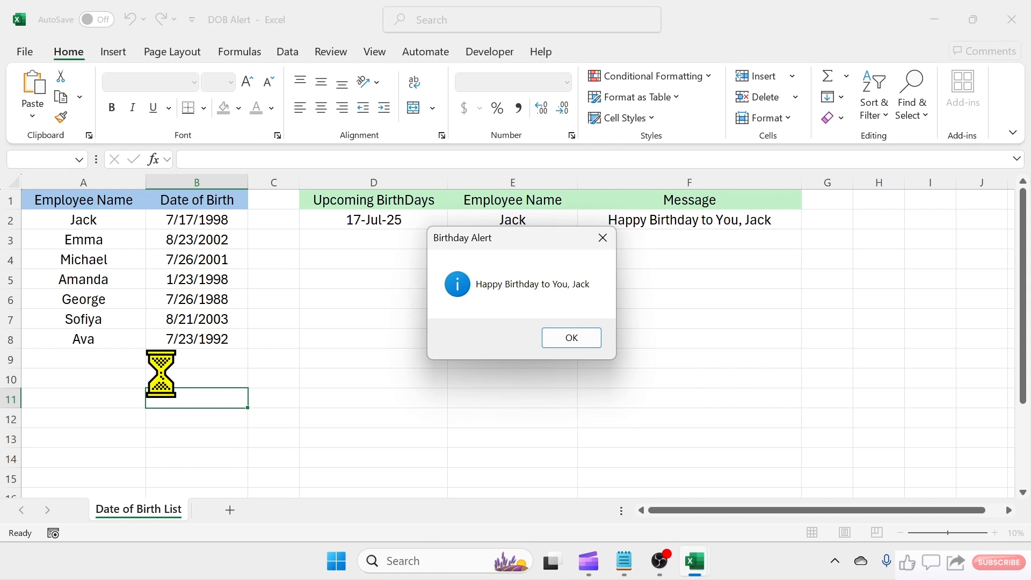
- Dismiss the birthday alert and check the last employee's upcoming birthday entry in D5:E5
click(568, 340)
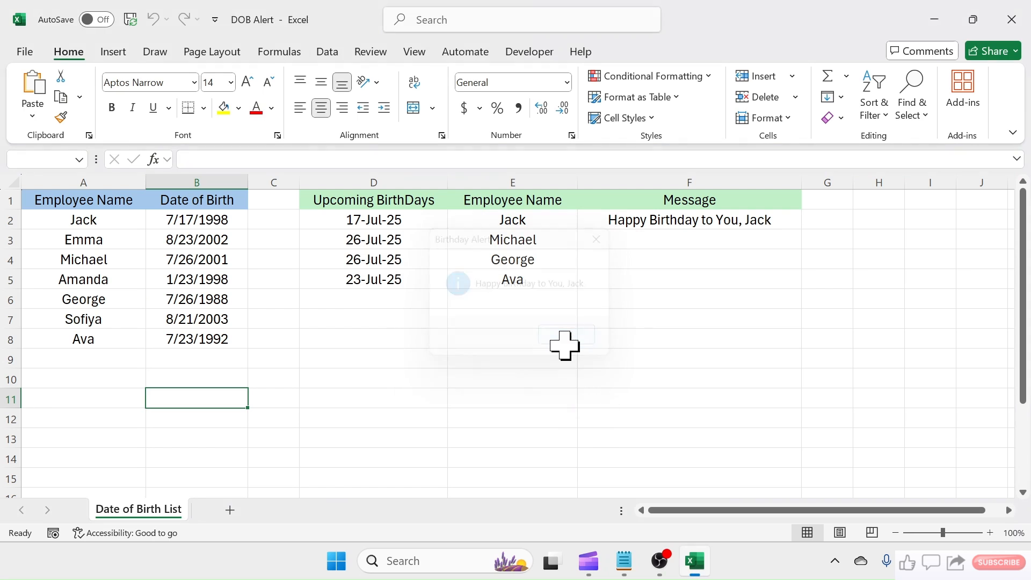
drag(371, 287, 498, 281)
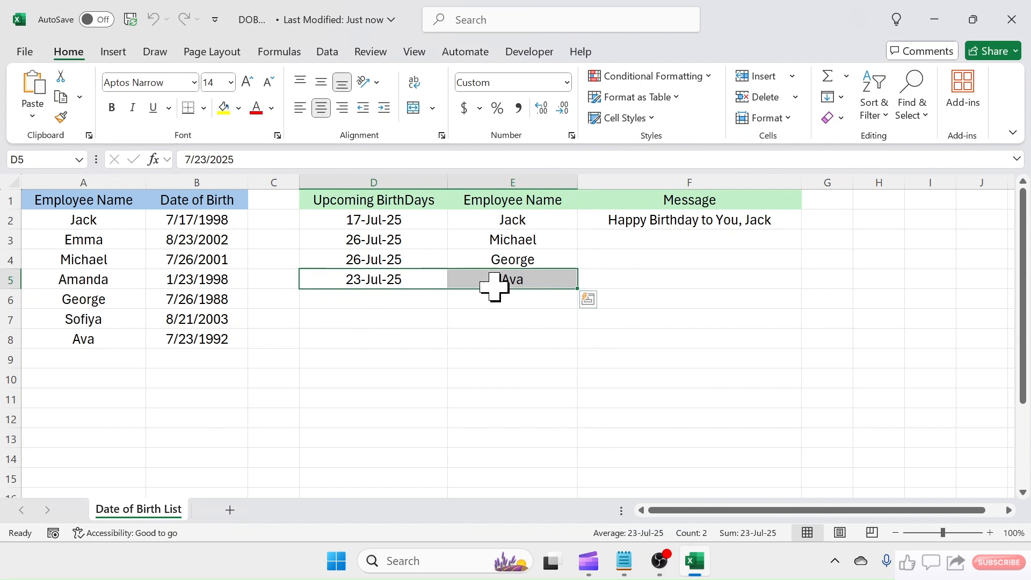
click(693, 364)
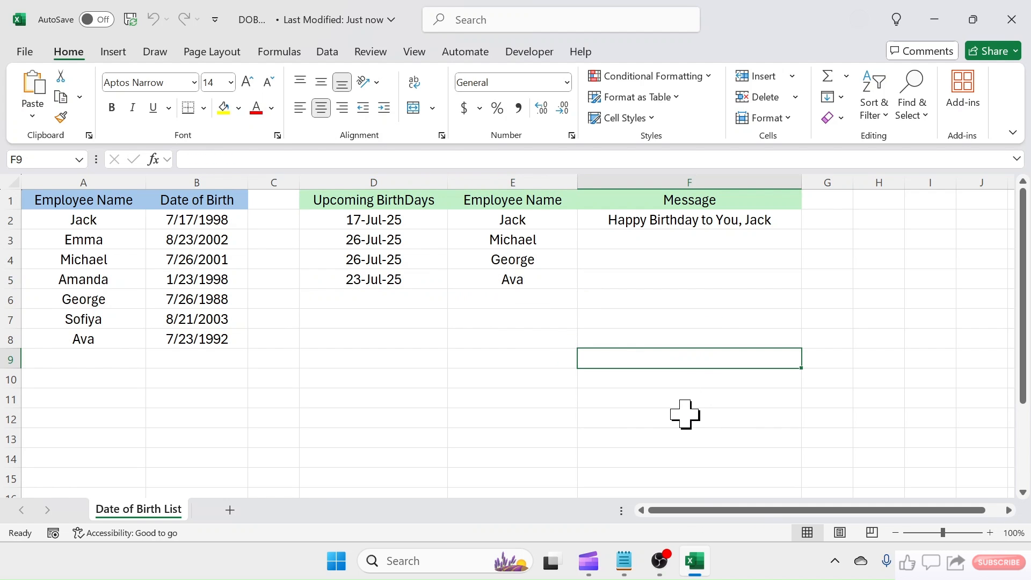